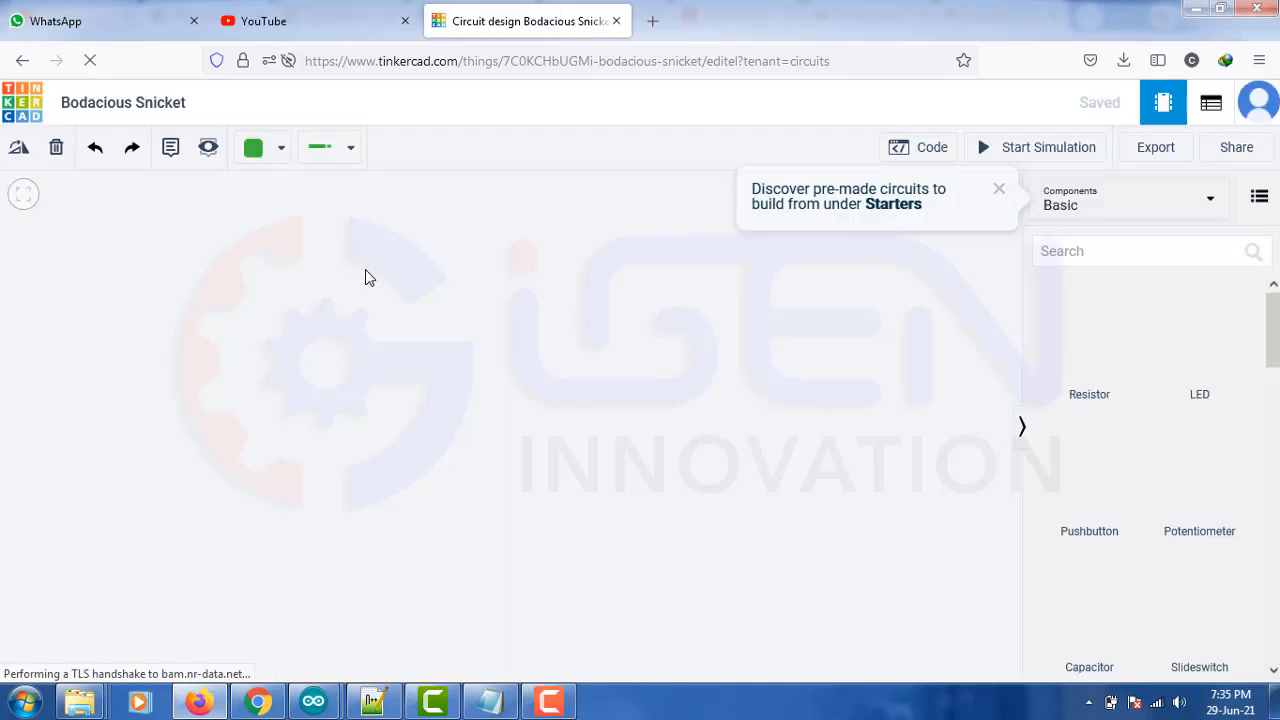
# Rename the circuit design to "PIR application".
pyautogui.click(135, 106)
pyautogui.write('PIR application')
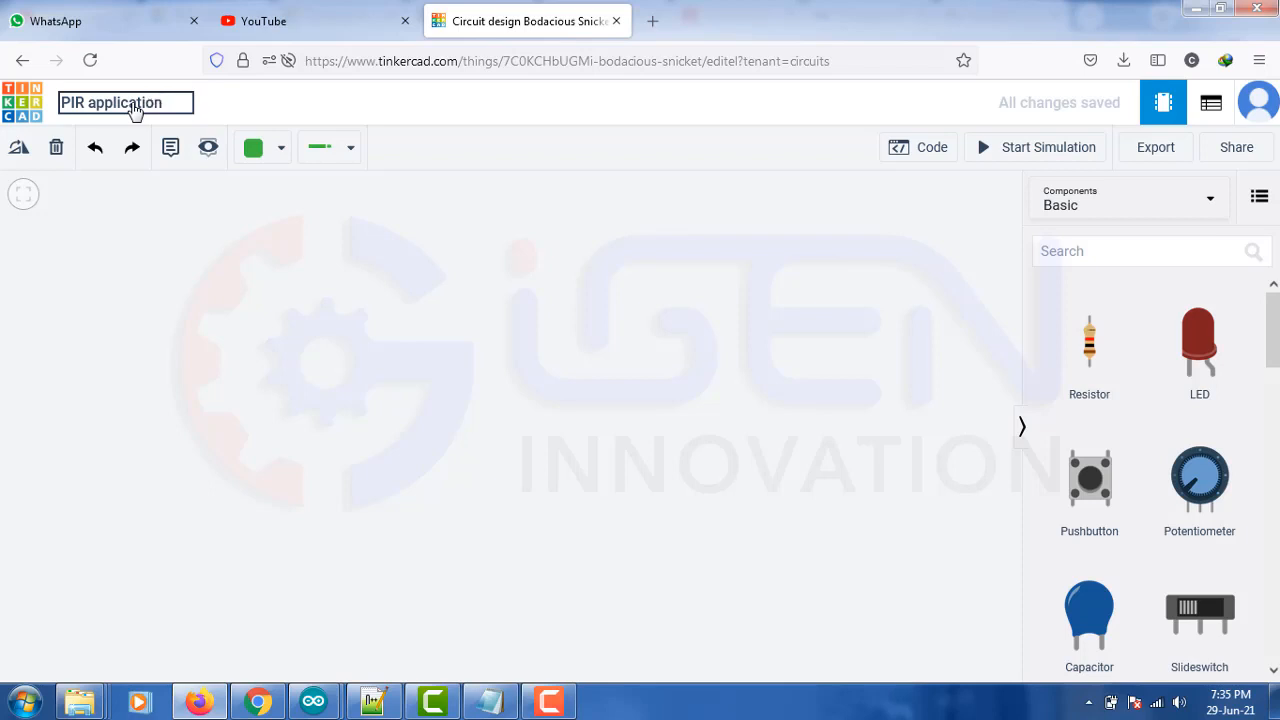
pyautogui.click(223, 308)
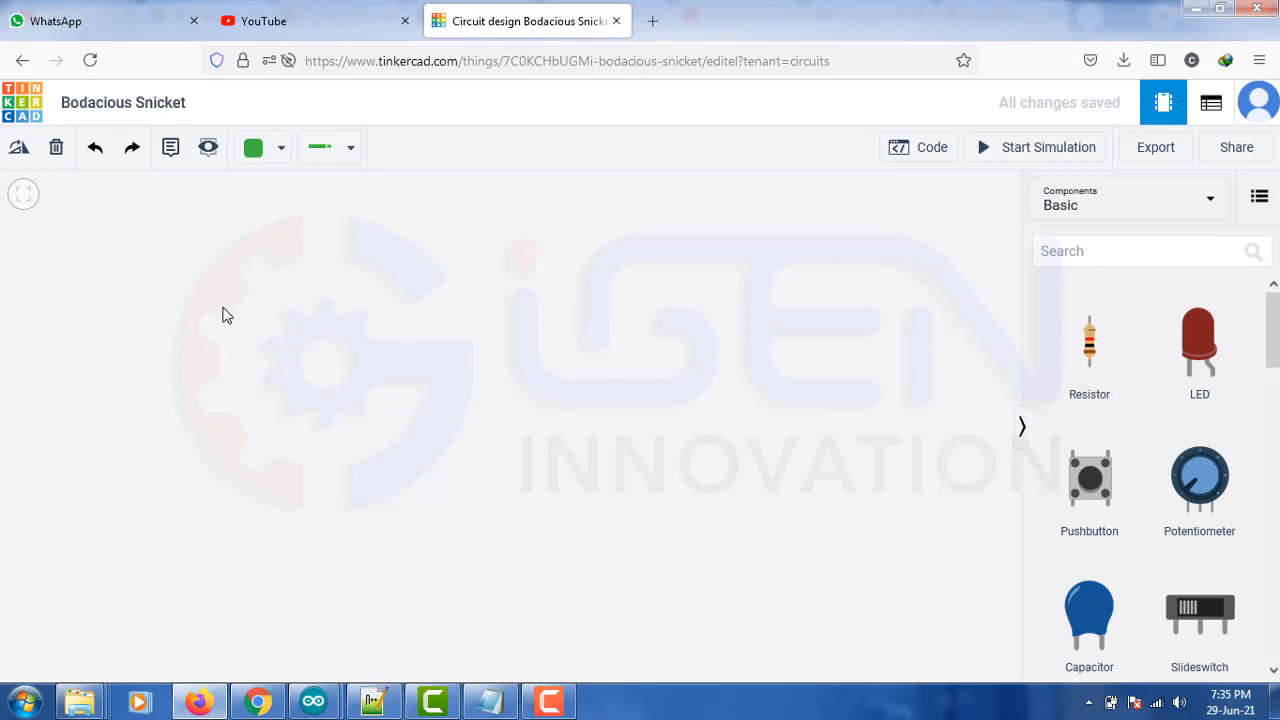
# Add an Arduino Uno R3 from the basic components to the lower-left area of the workplane.
pyautogui.scroll(-6, 1189, 450)
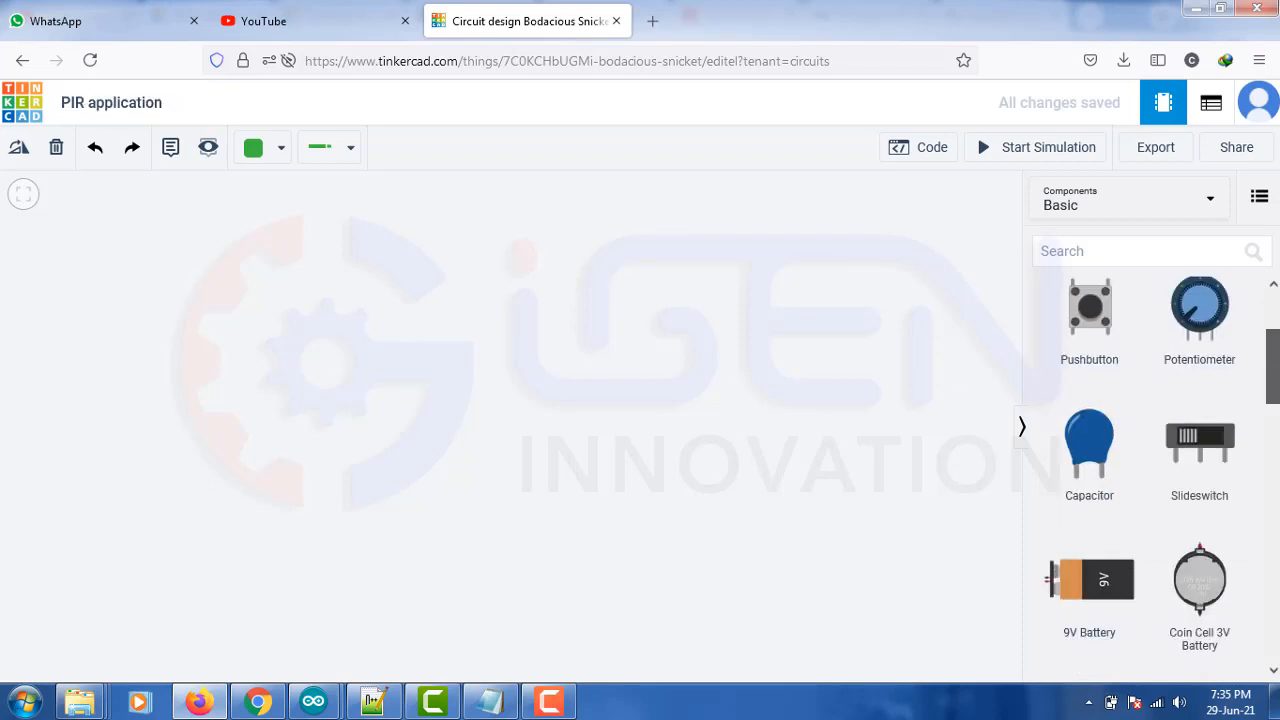
pyautogui.scroll(-2, 1189, 450)
pyautogui.scroll(3, 1189, 450)
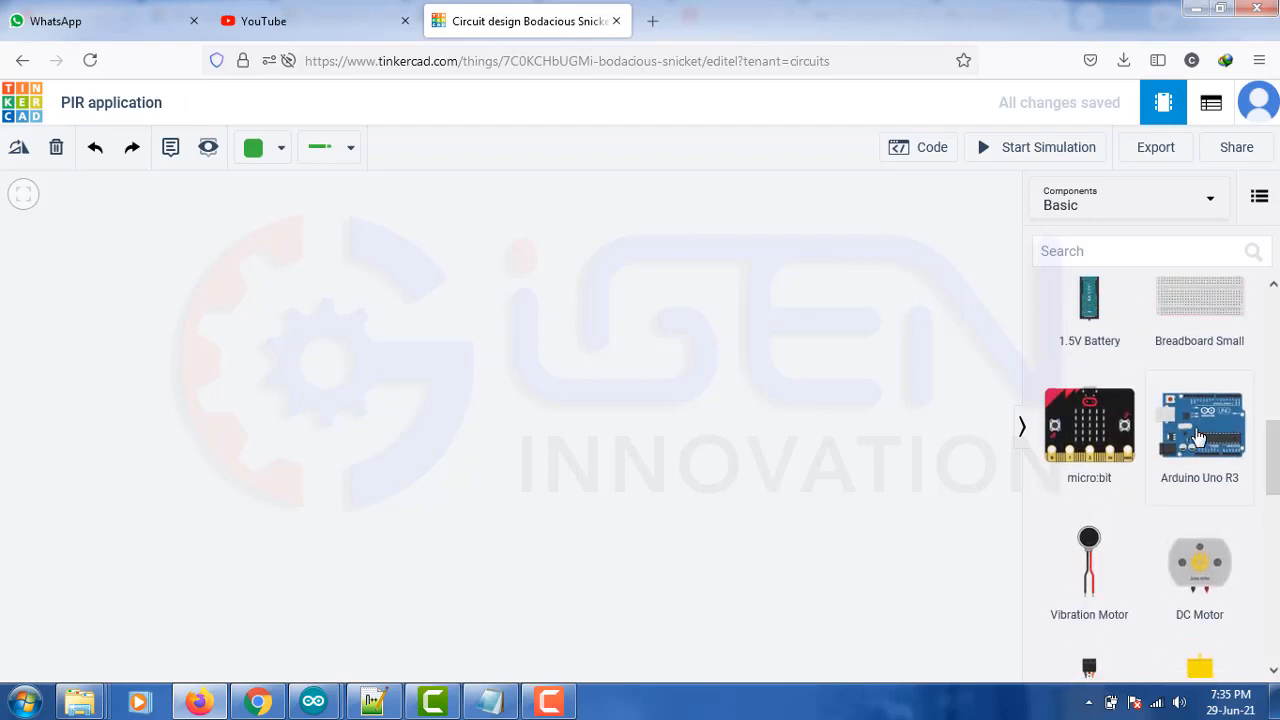
pyautogui.click(299, 504)
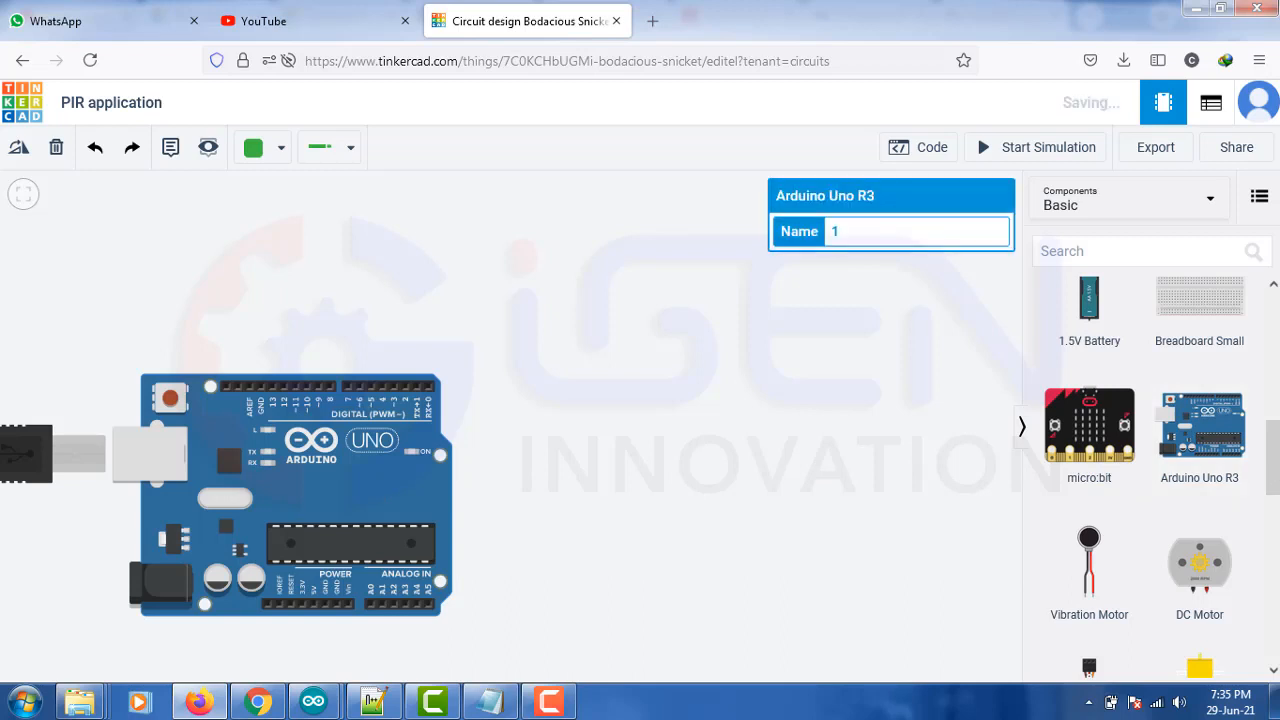
# Add a PIR Sensor beside the Arduino and shift both parts a little to the left, keeping them side by side.
pyautogui.moveTo(1276, 452); pyautogui.dragTo(1274, 617)
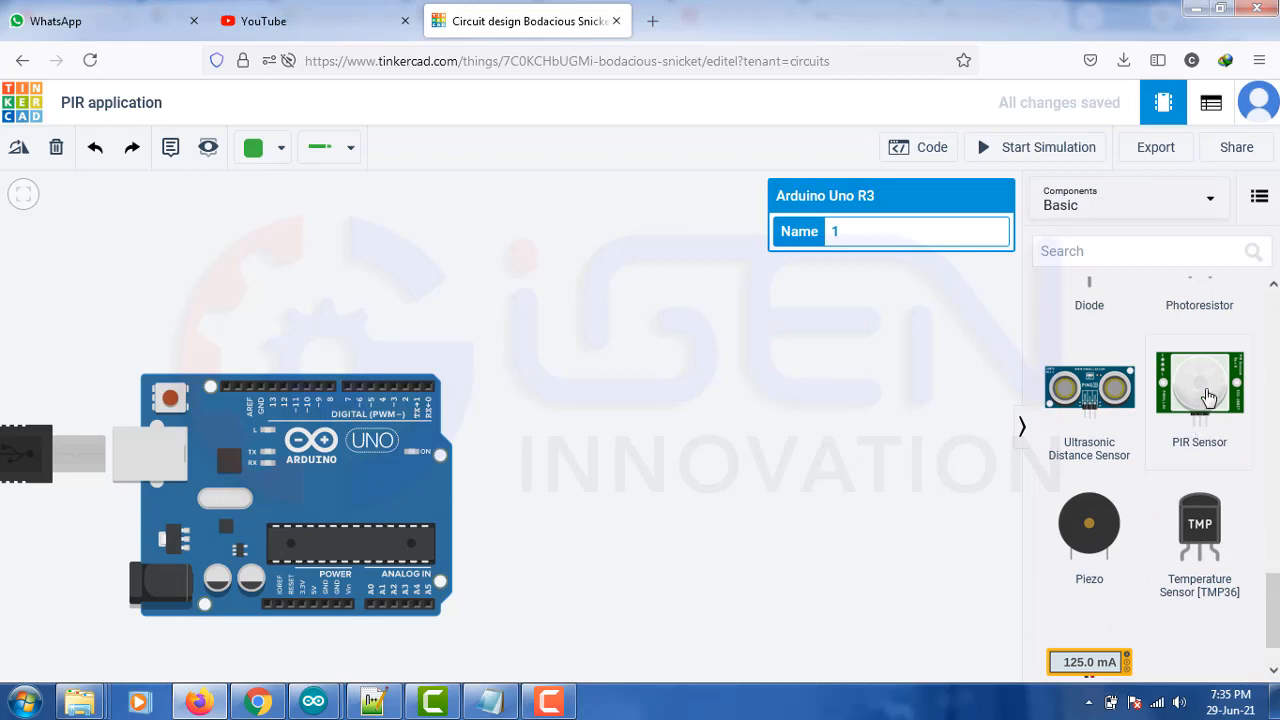
pyautogui.click(1203, 400)
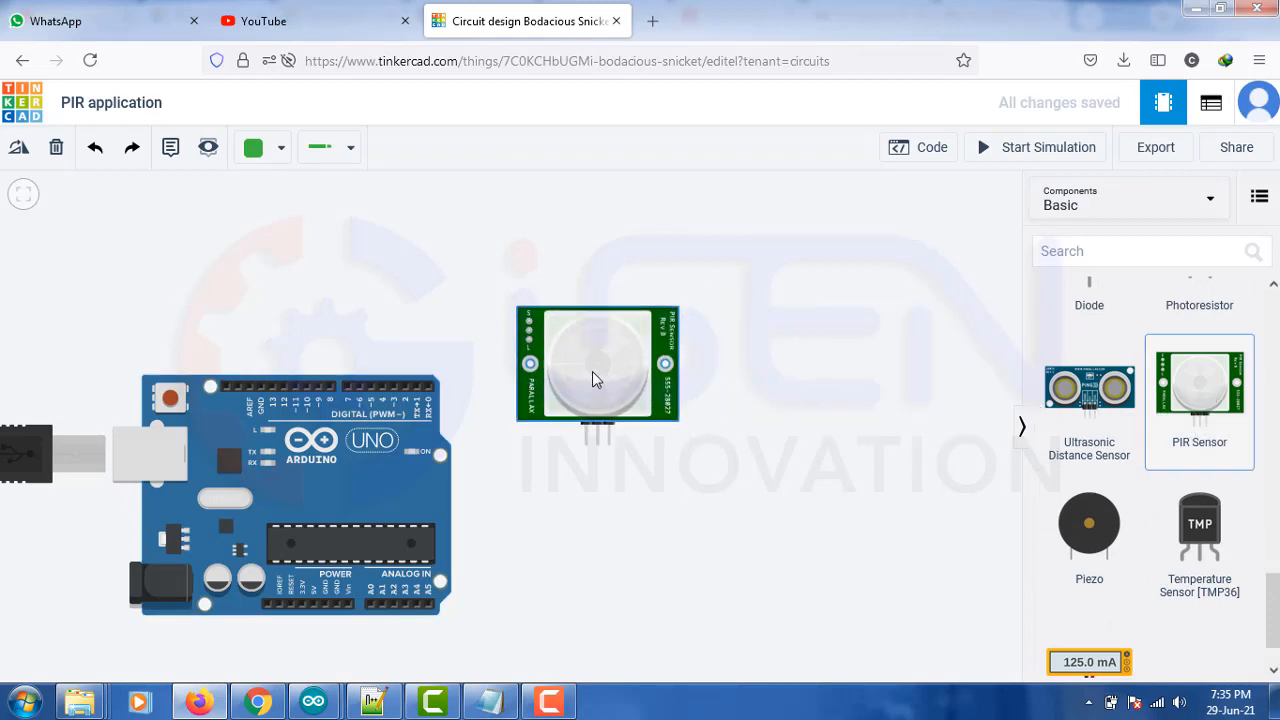
pyautogui.click(556, 420)
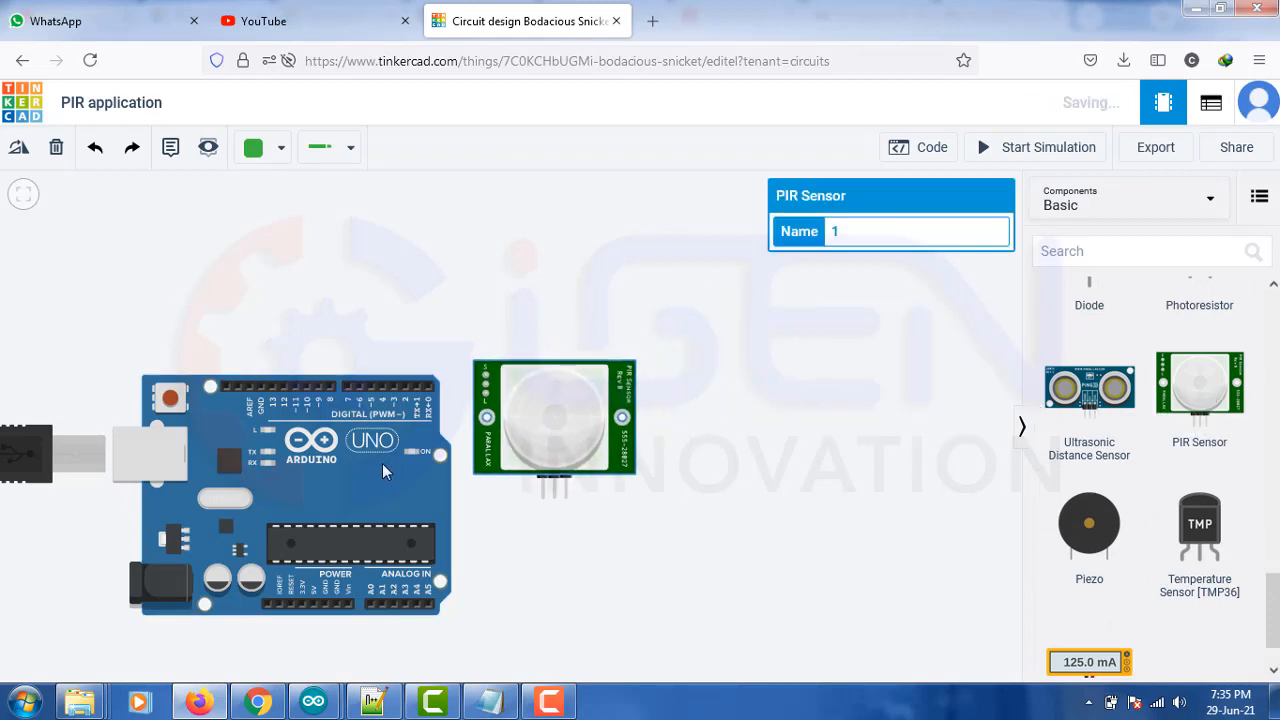
pyautogui.moveTo(379, 462); pyautogui.dragTo(303, 453)
pyautogui.moveTo(537, 434); pyautogui.dragTo(479, 454)
# Place a Piezo above the Arduino and a red LED to the right of the piezo.
pyautogui.click(1087, 522)
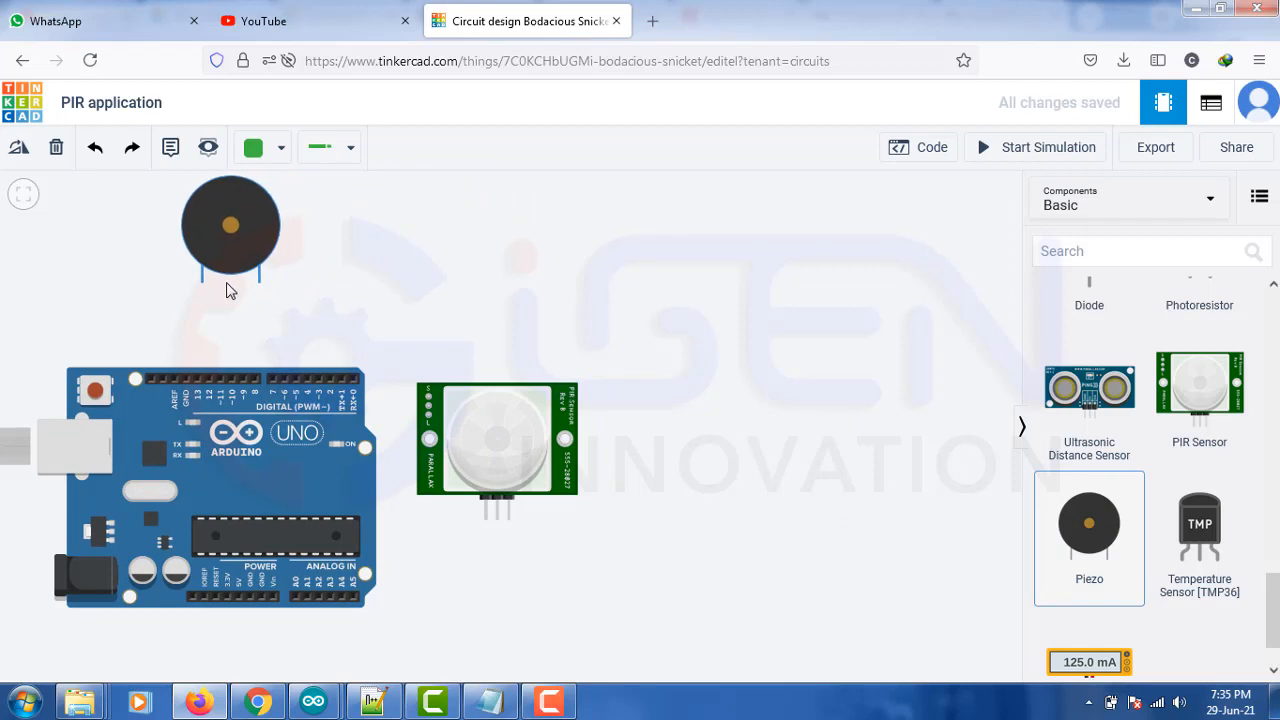
pyautogui.click(258, 290)
pyautogui.moveTo(1275, 587); pyautogui.dragTo(1276, 305)
pyautogui.click(1200, 350)
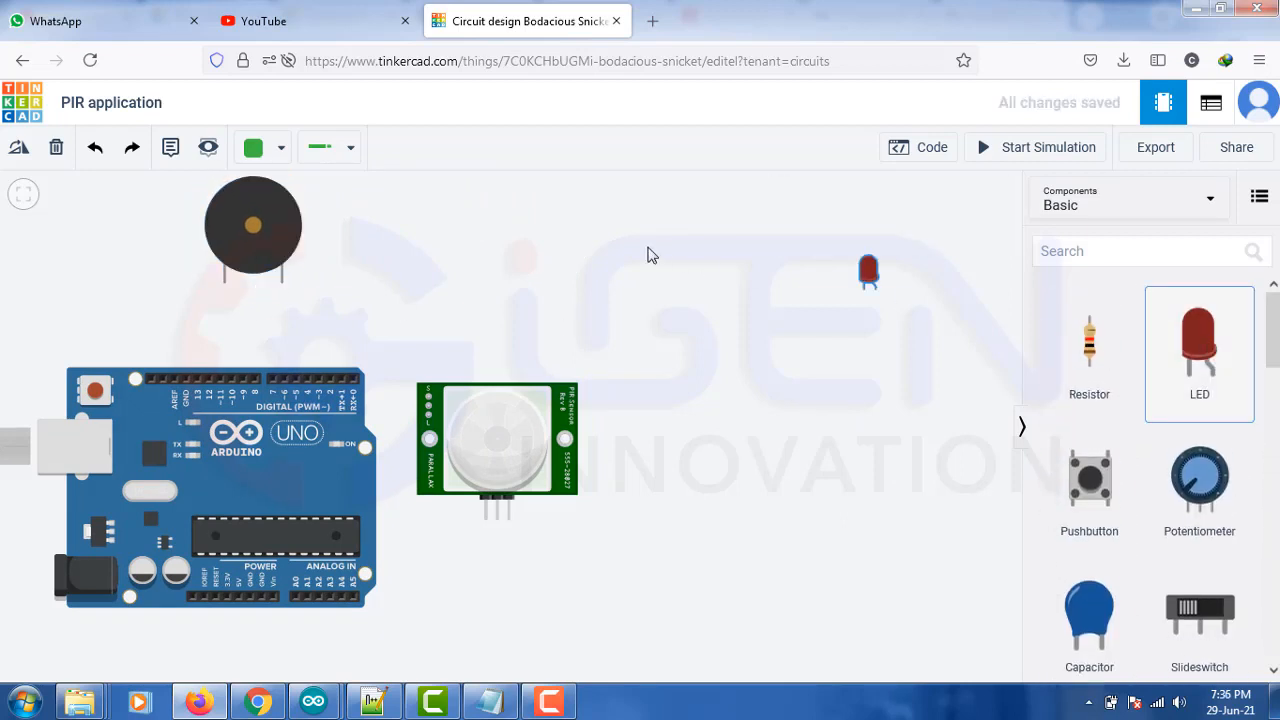
pyautogui.click(388, 262)
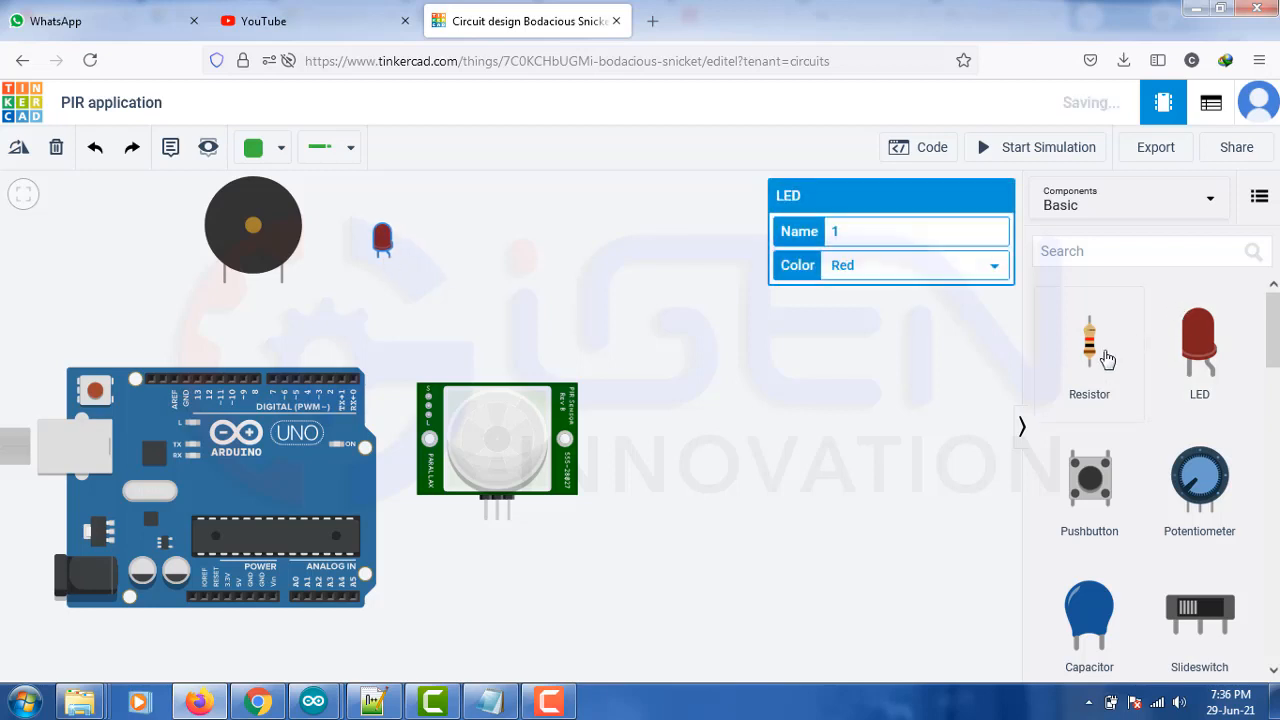
# Place a resistor directly below the LED's left leg and set its resistance to 220 Ω.
pyautogui.click(1089, 350)
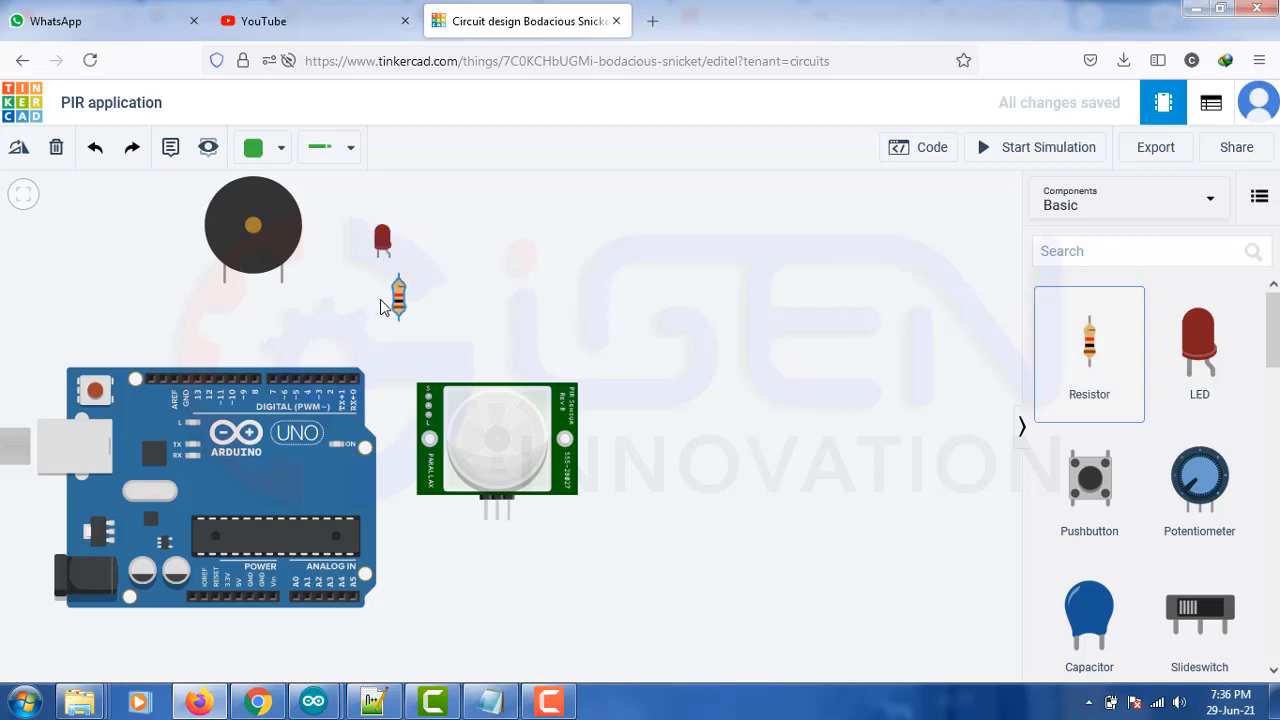
pyautogui.click(394, 291)
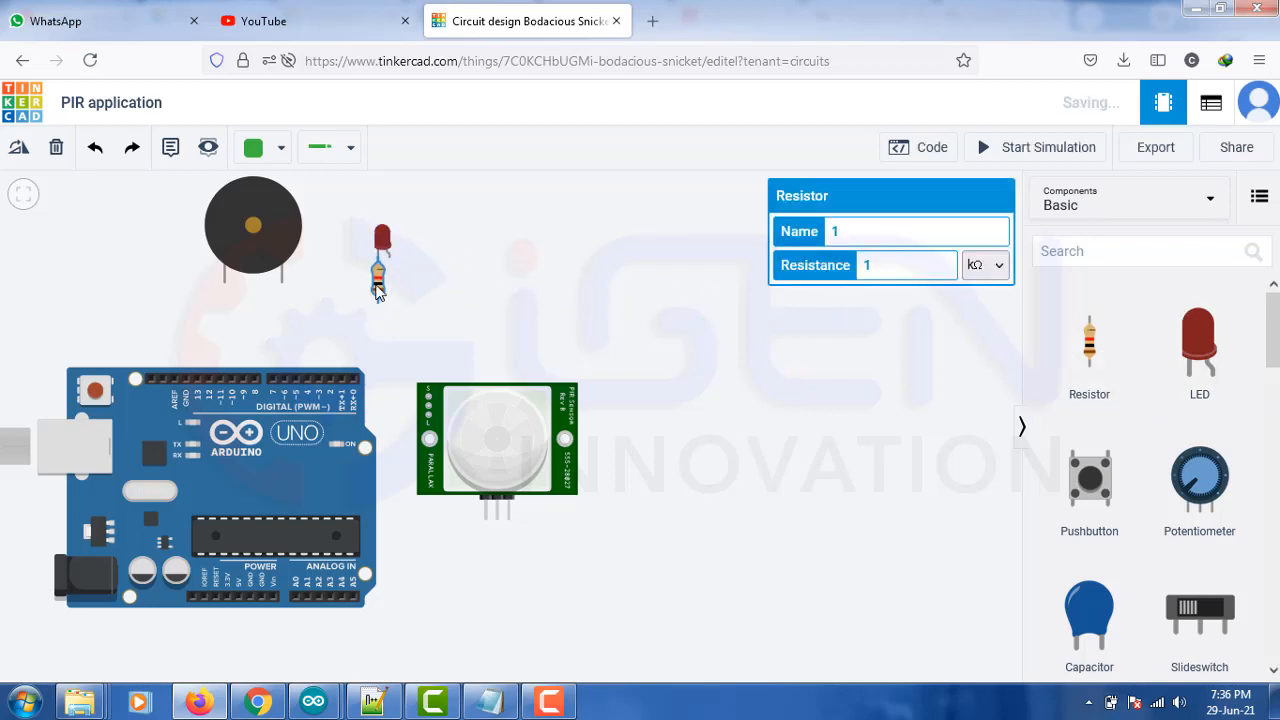
pyautogui.moveTo(903, 265); pyautogui.dragTo(793, 268)
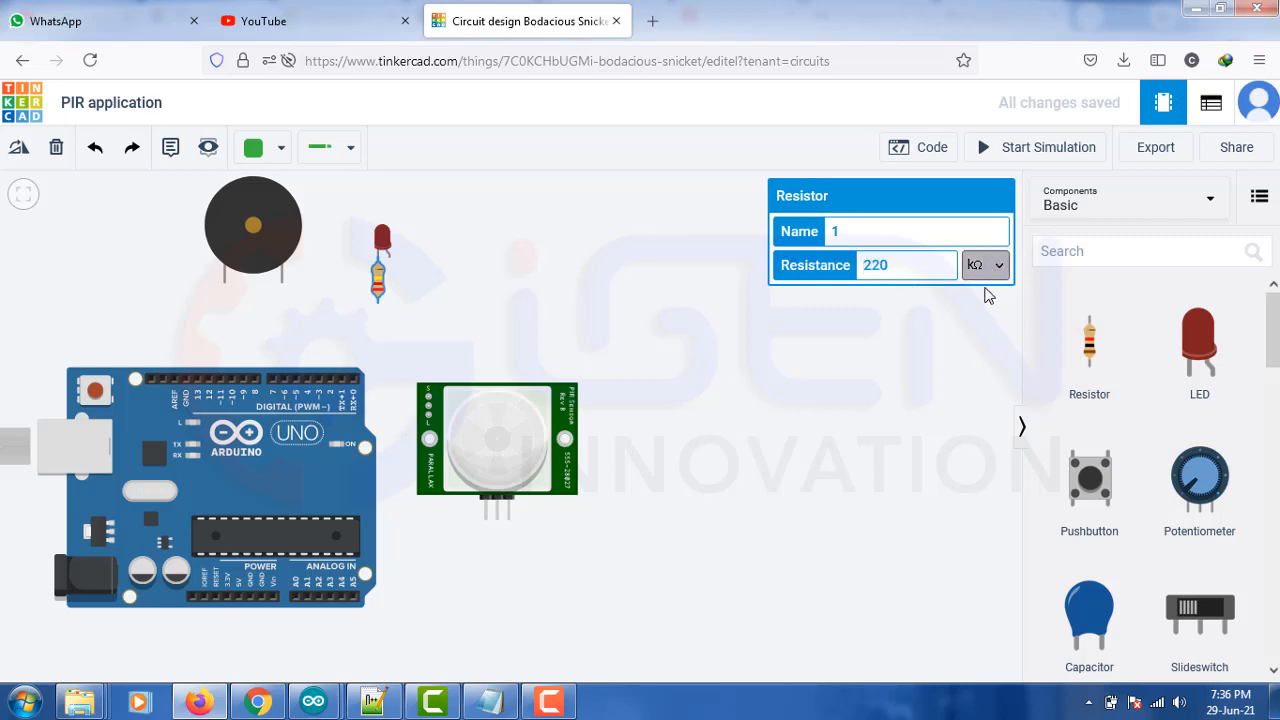
pyautogui.click(997, 277)
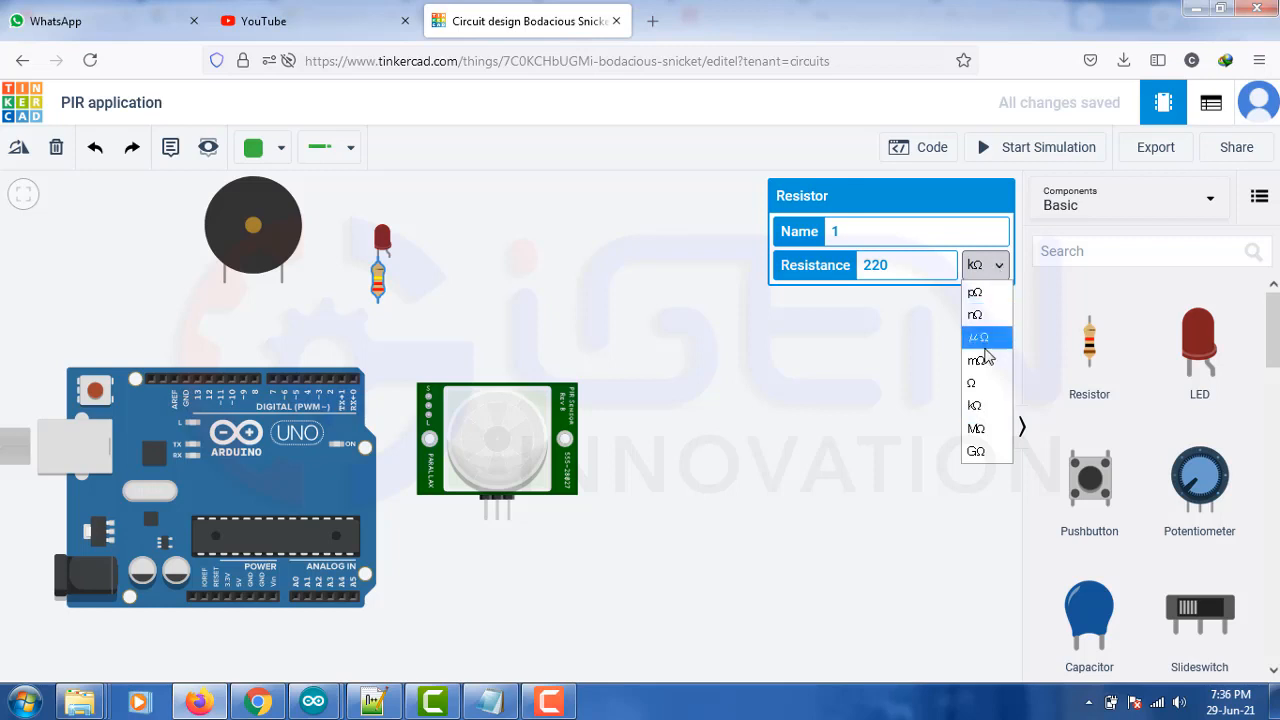
pyautogui.click(982, 382)
pyautogui.click(885, 350)
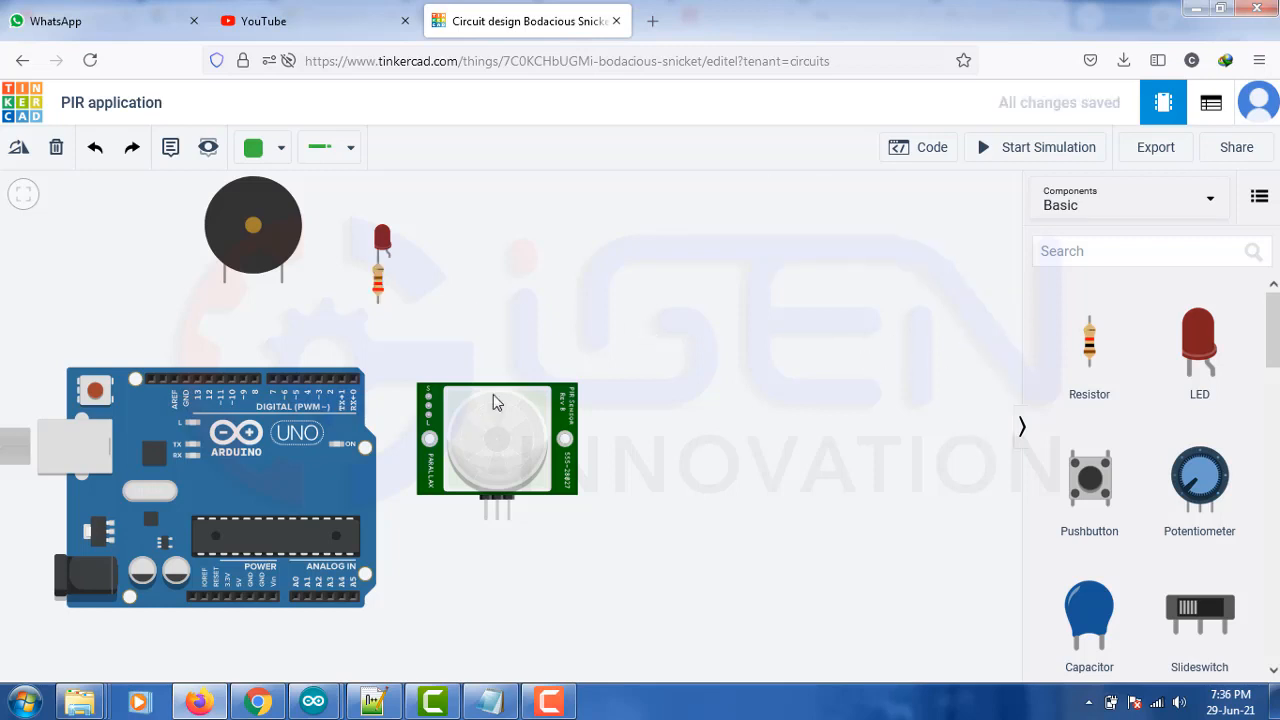
# Nudge the PIR sensor upward and route a green wire from its signal pin around the board to Arduino pin D8.
pyautogui.moveTo(494, 398)
pyautogui.mouseDown()
pyautogui.moveTo(500, 318)
pyautogui.moveTo(494, 417)
pyautogui.mouseUp()
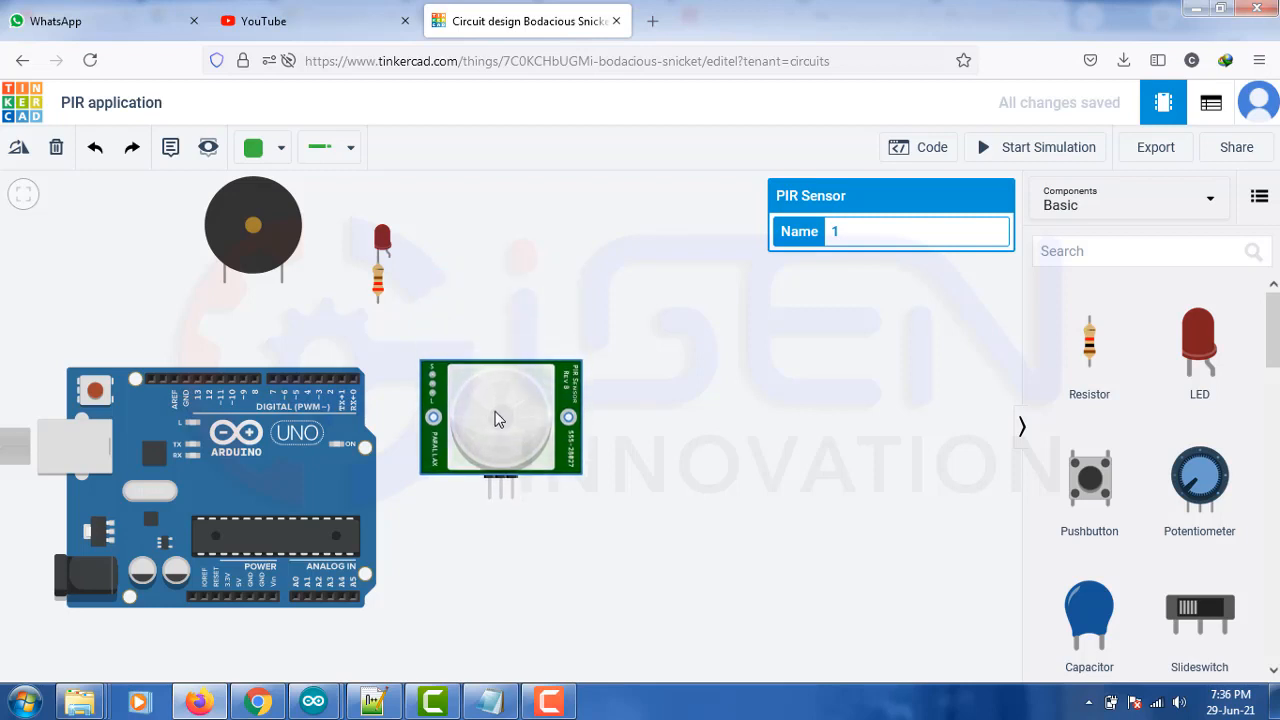
pyautogui.click(489, 500)
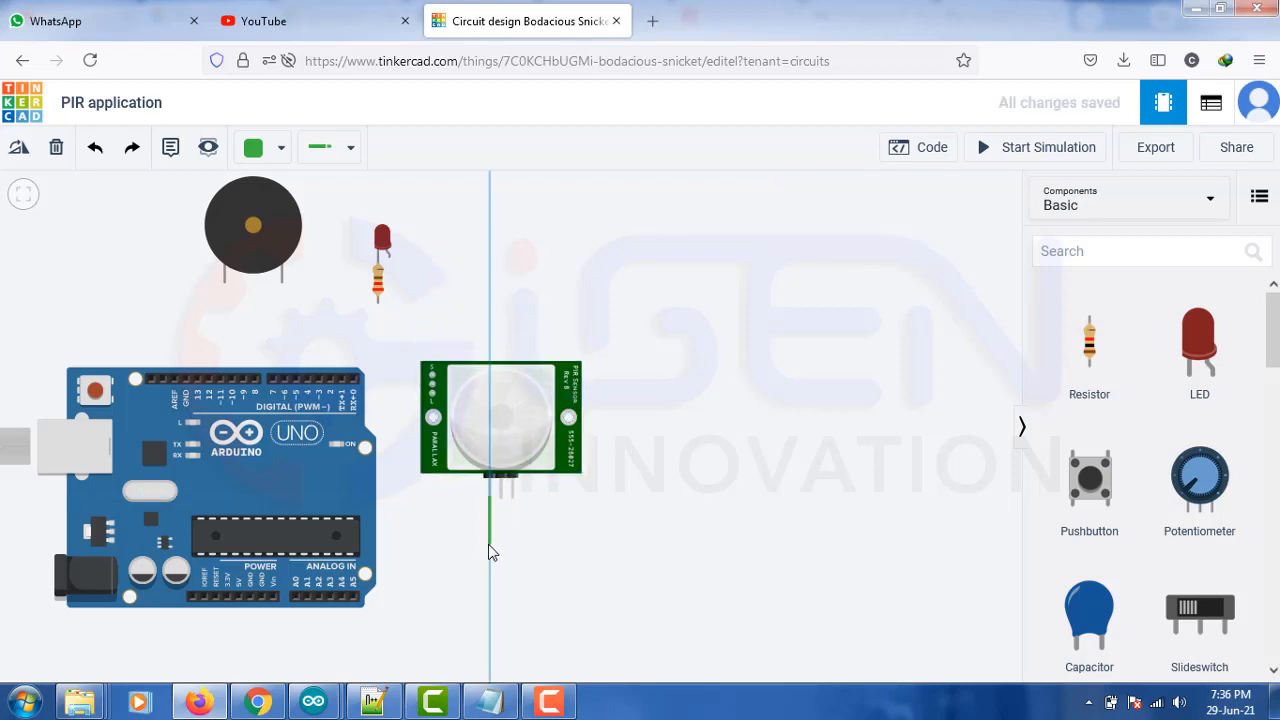
pyautogui.click(489, 545)
pyautogui.click(404, 544)
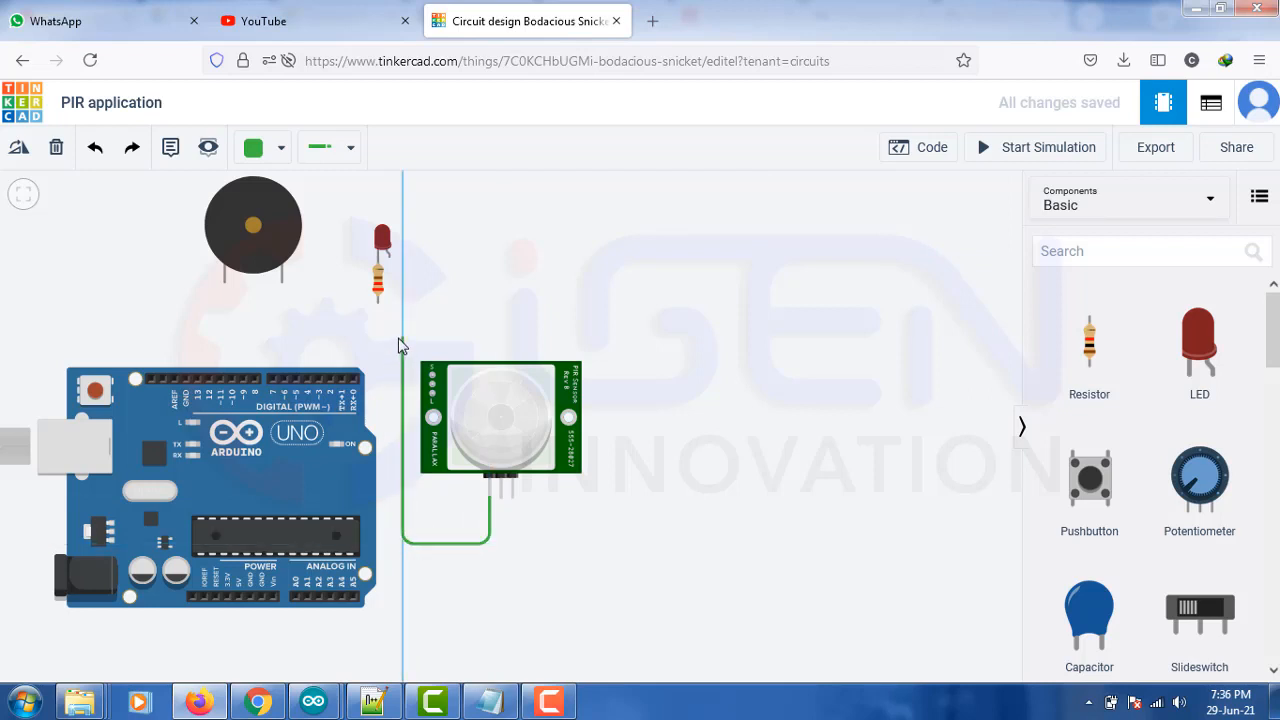
pyautogui.click(401, 341)
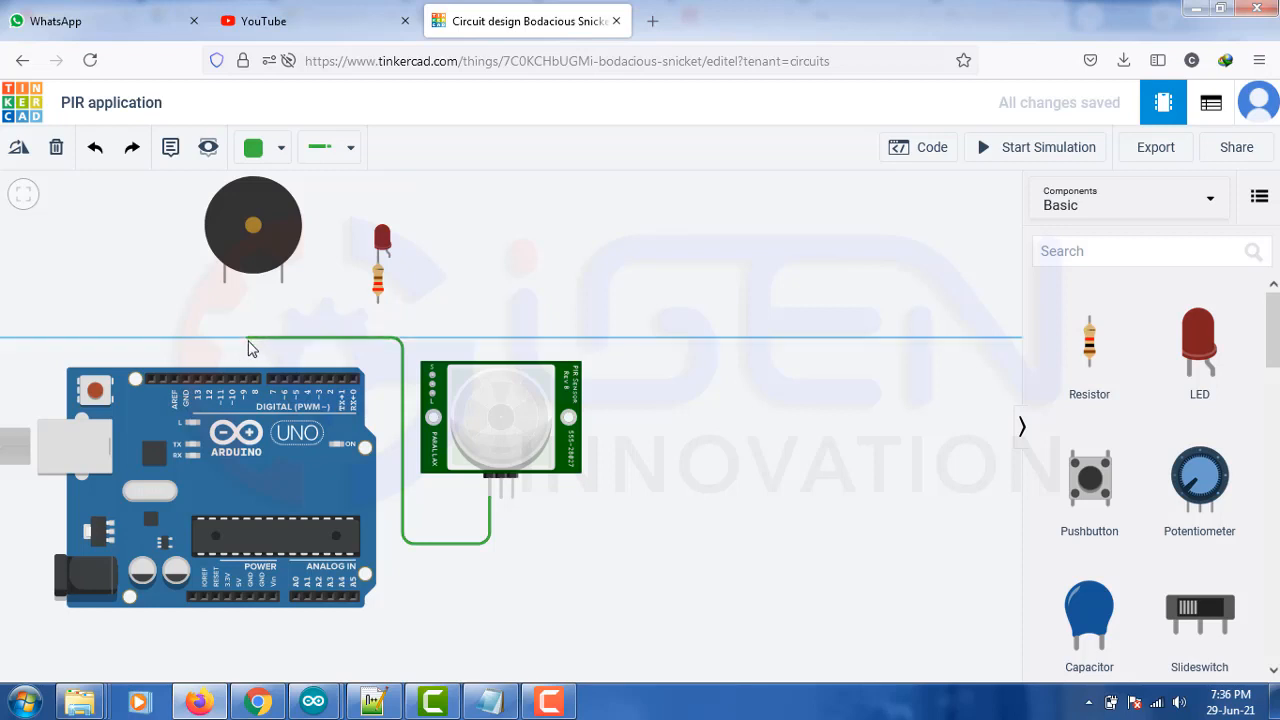
pyautogui.click(248, 340)
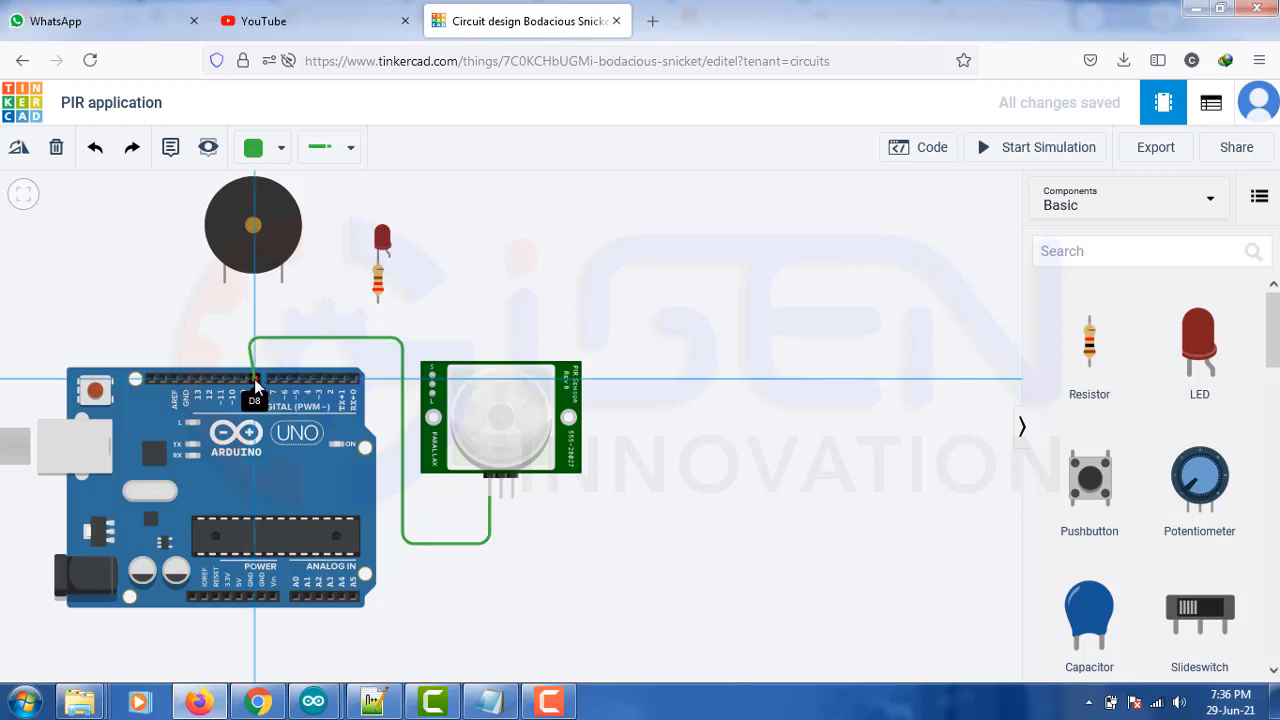
pyautogui.click(255, 378)
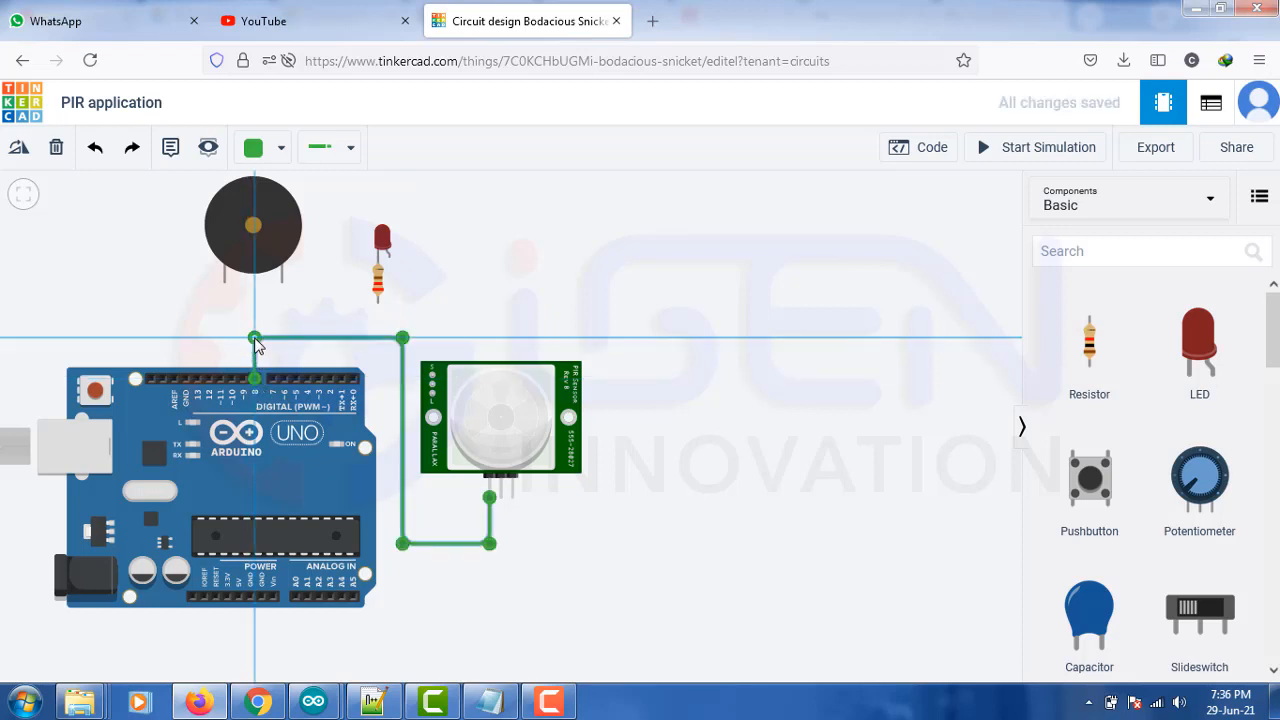
pyautogui.click(473, 311)
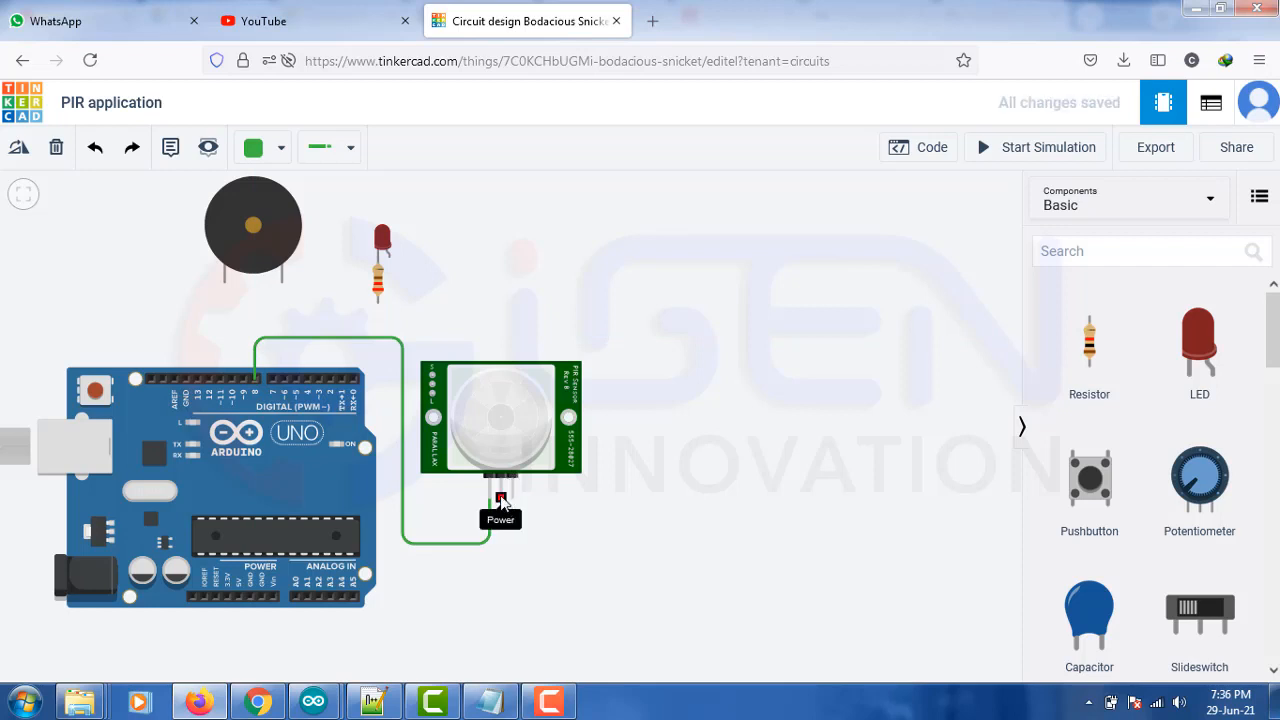
# Route a wire from the PIR sensor's power pin beneath the Arduino to its 5V pin and color it red.
pyautogui.click(502, 528)
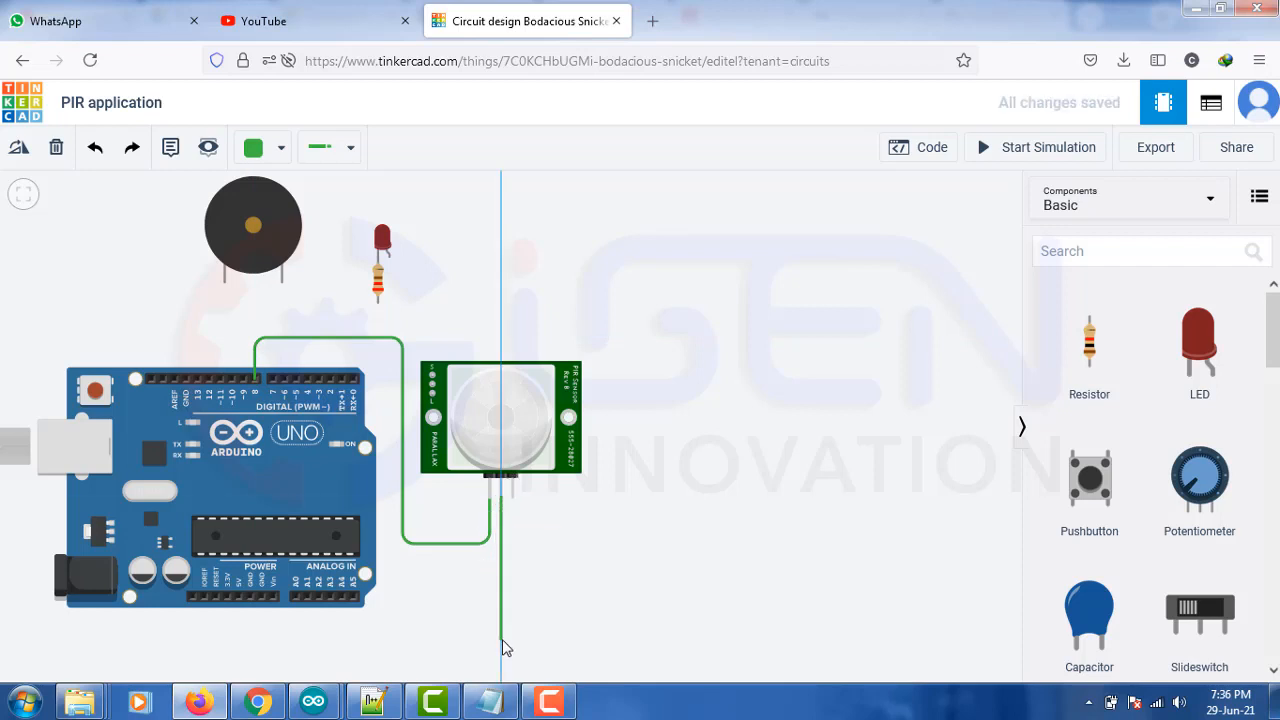
pyautogui.click(501, 637)
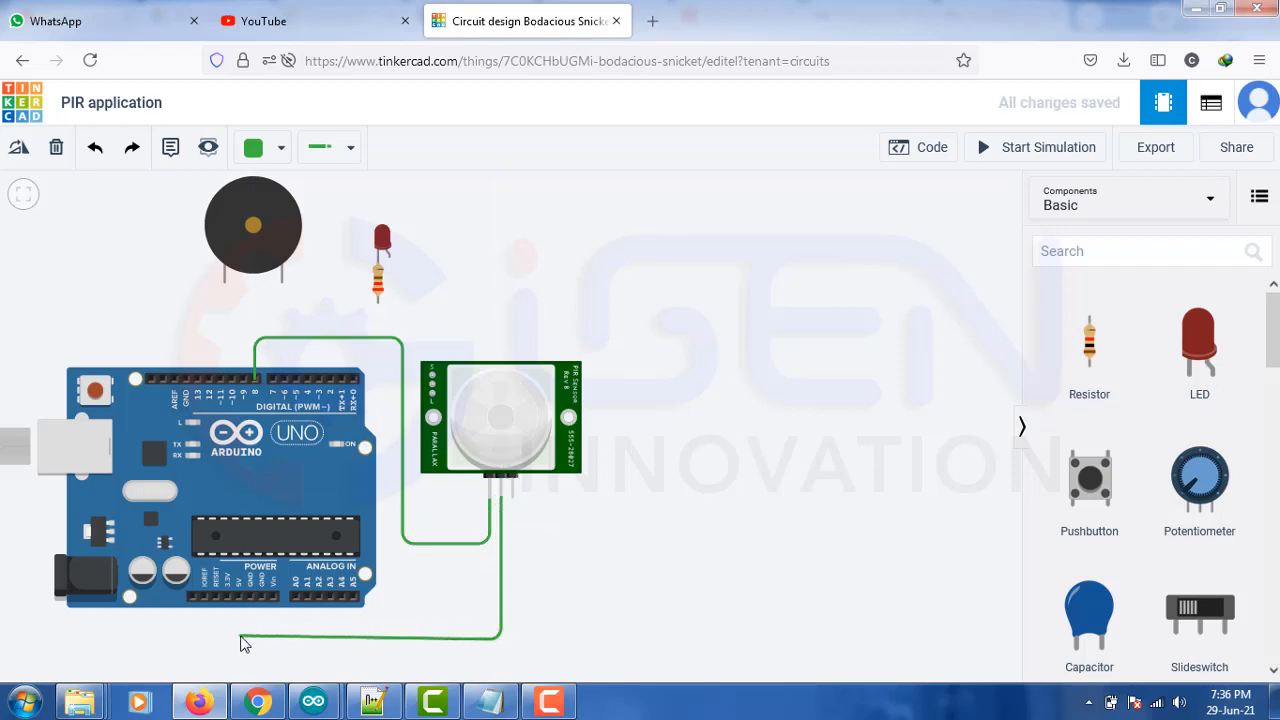
pyautogui.click(238, 637)
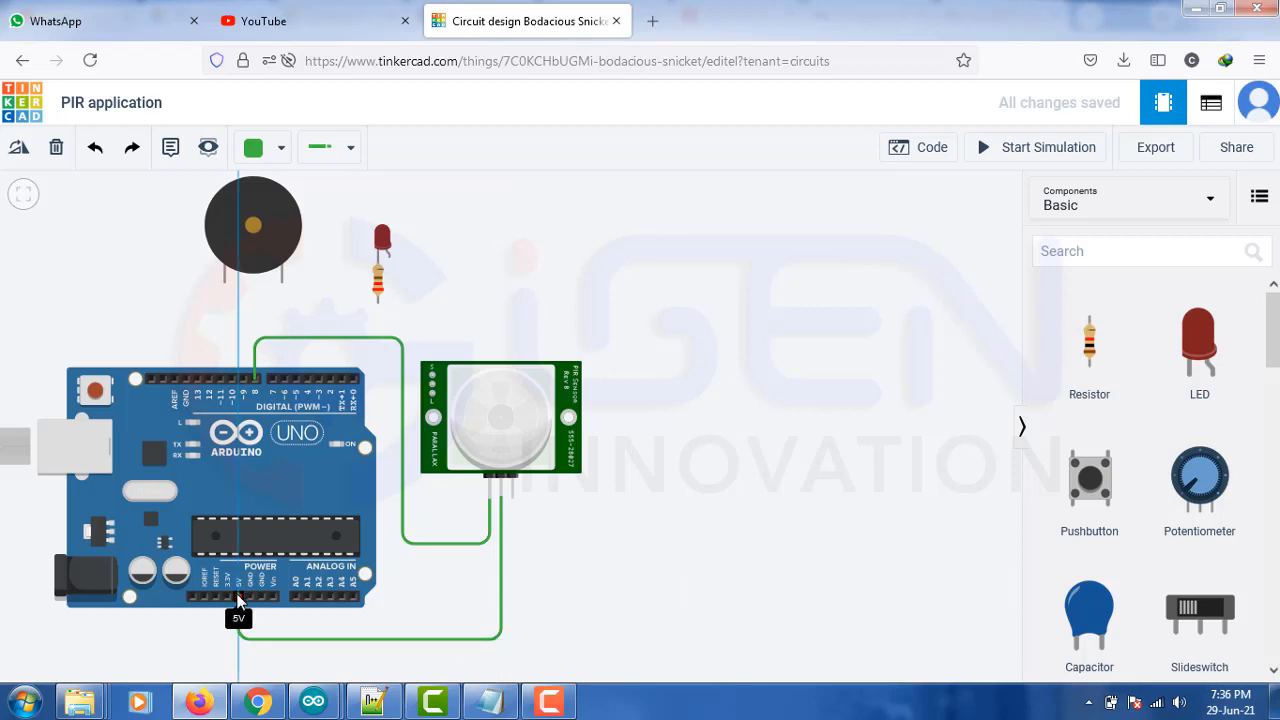
pyautogui.click(238, 597)
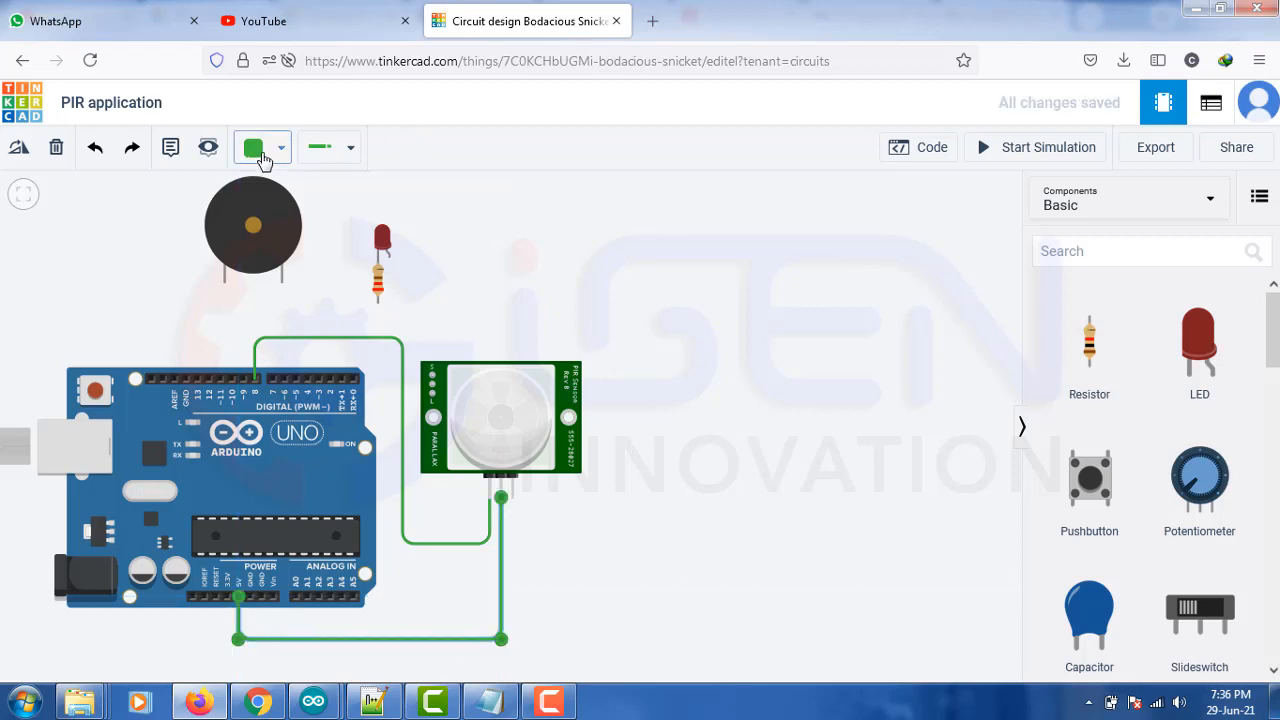
pyautogui.click(258, 152)
pyautogui.click(300, 243)
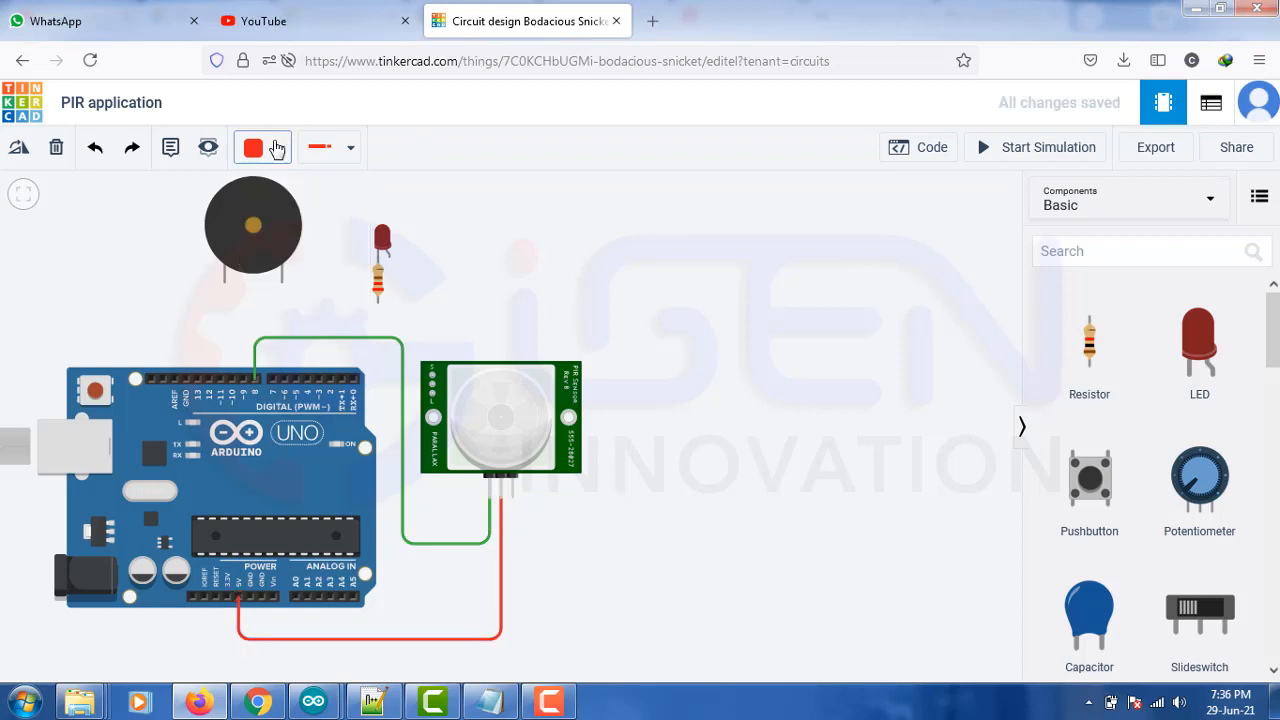
# Route a black wire from the PIR sensor's ground pin beneath the Arduino to the GND pin next to 5V.
pyautogui.click(279, 147)
pyautogui.click(288, 205)
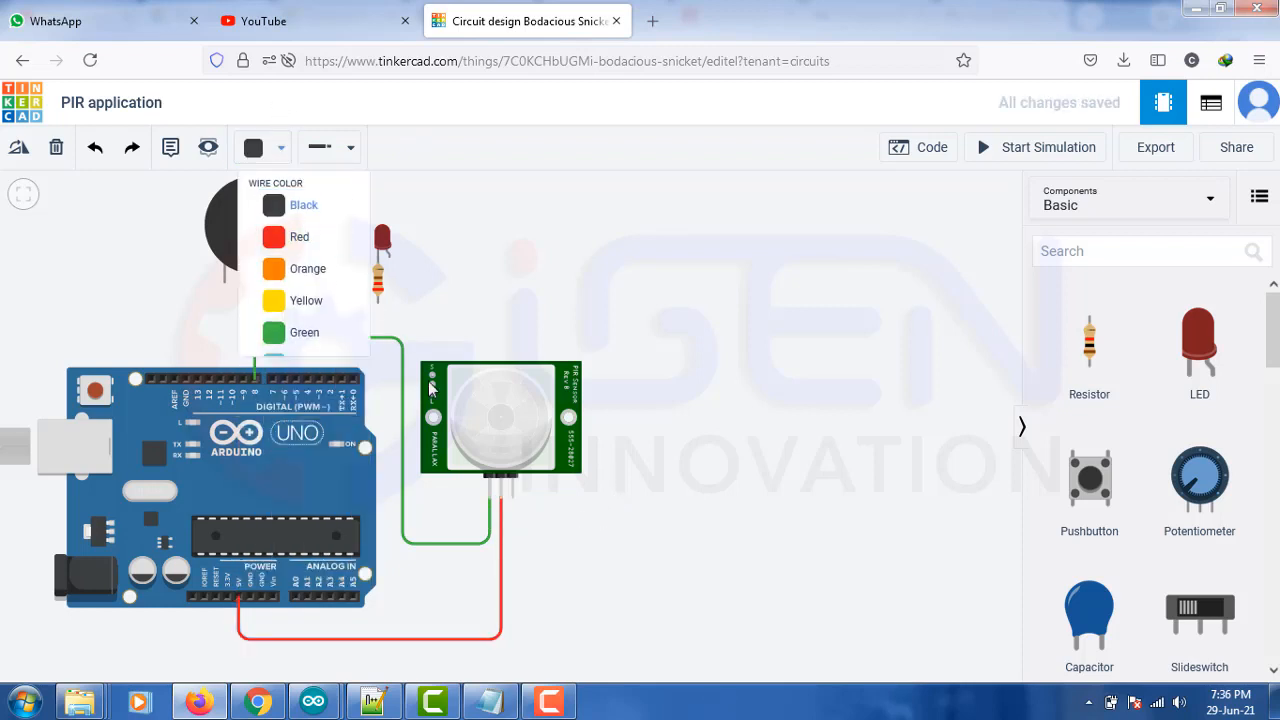
pyautogui.click(512, 490)
pyautogui.click(512, 658)
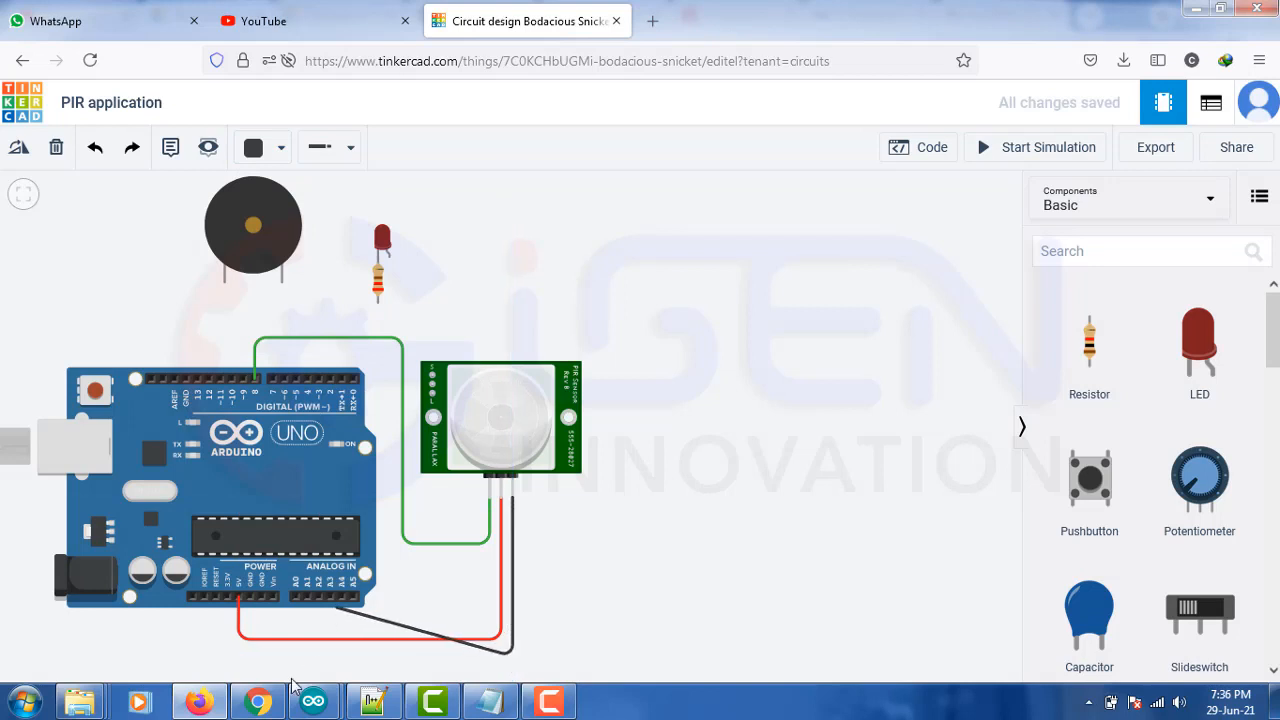
pyautogui.click(247, 657)
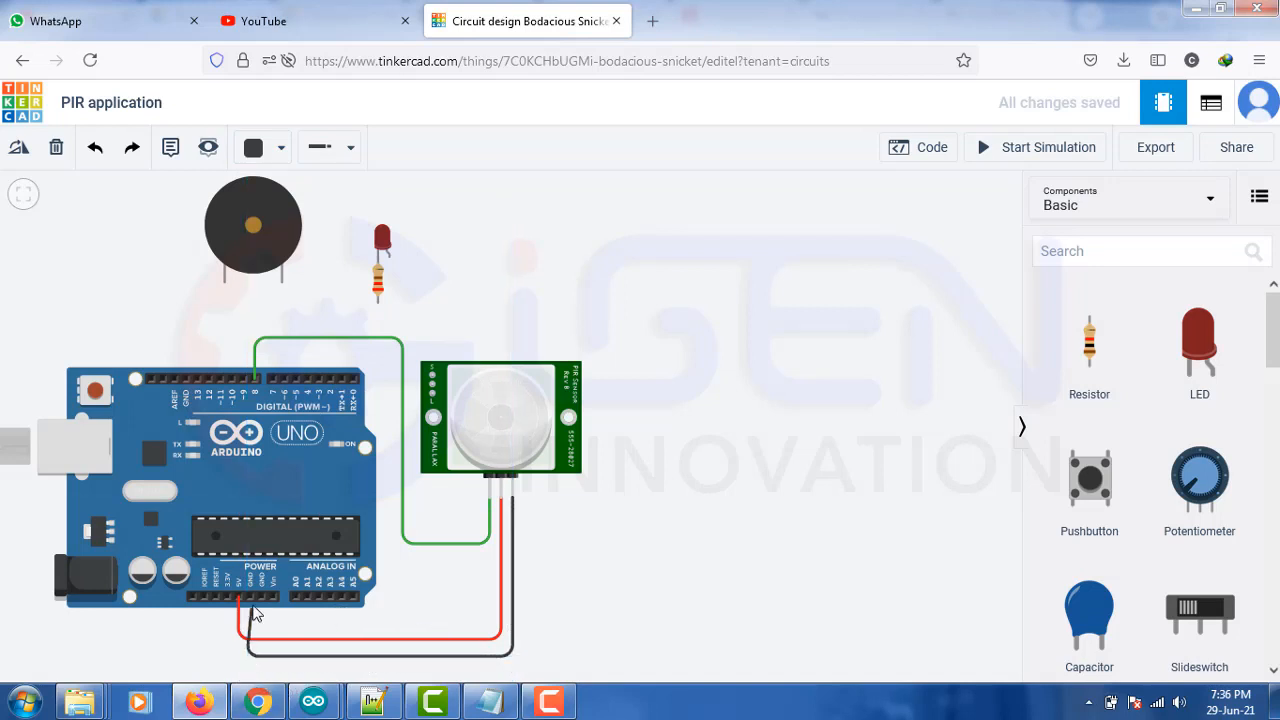
pyautogui.click(249, 598)
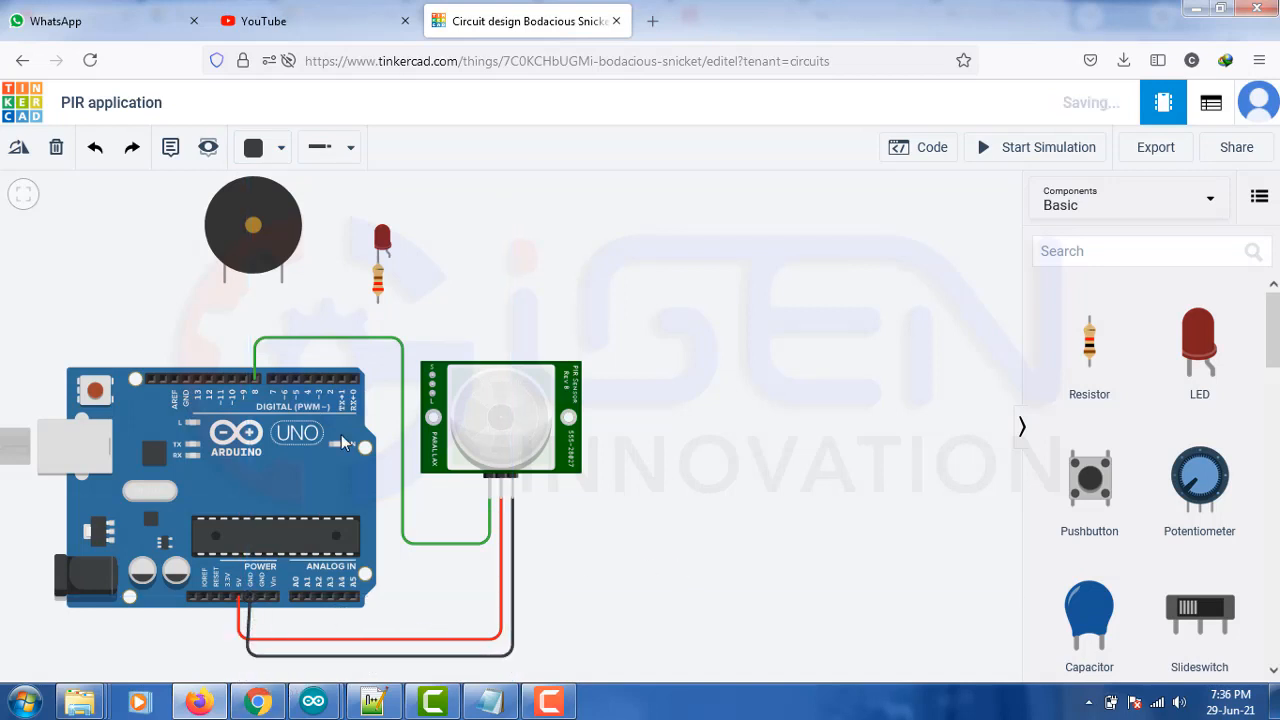
# Wire the piezo buzzer's positive terminal to Arduino pin D10 and color the wire green.
pyautogui.scroll(2, 260, 365)
pyautogui.scroll(-2, 260, 365)
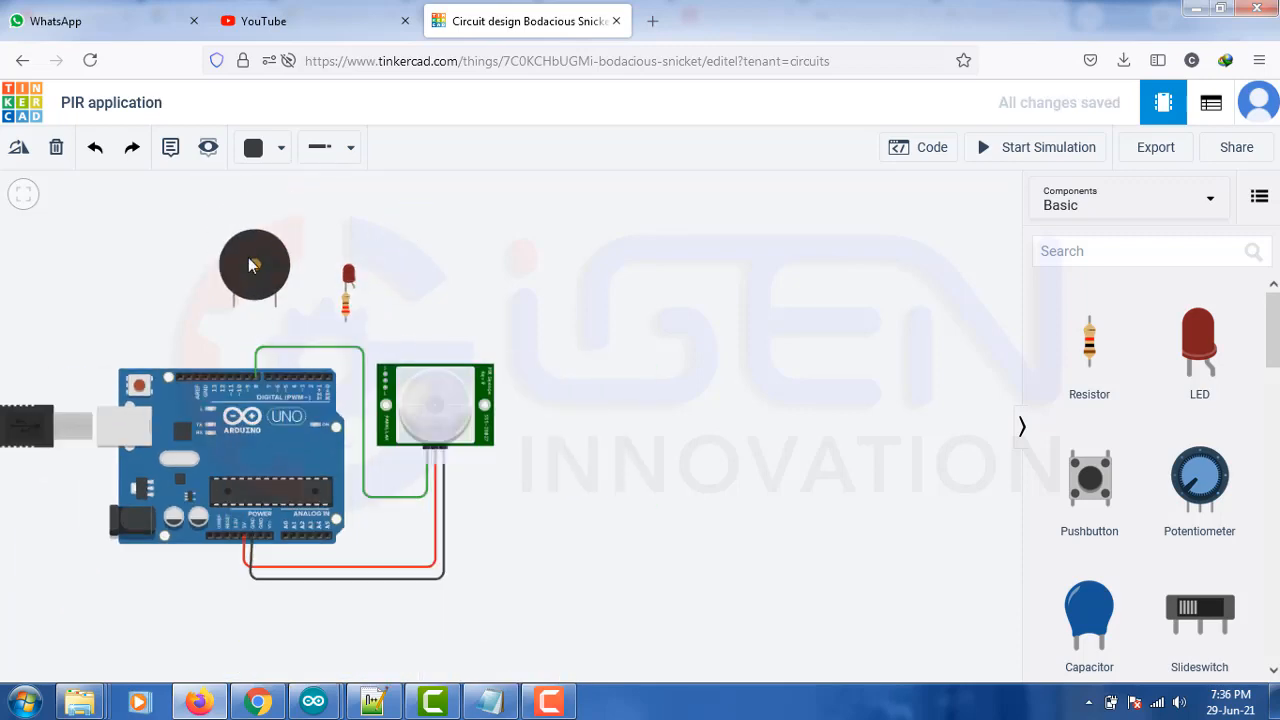
pyautogui.scroll(2, 251, 243)
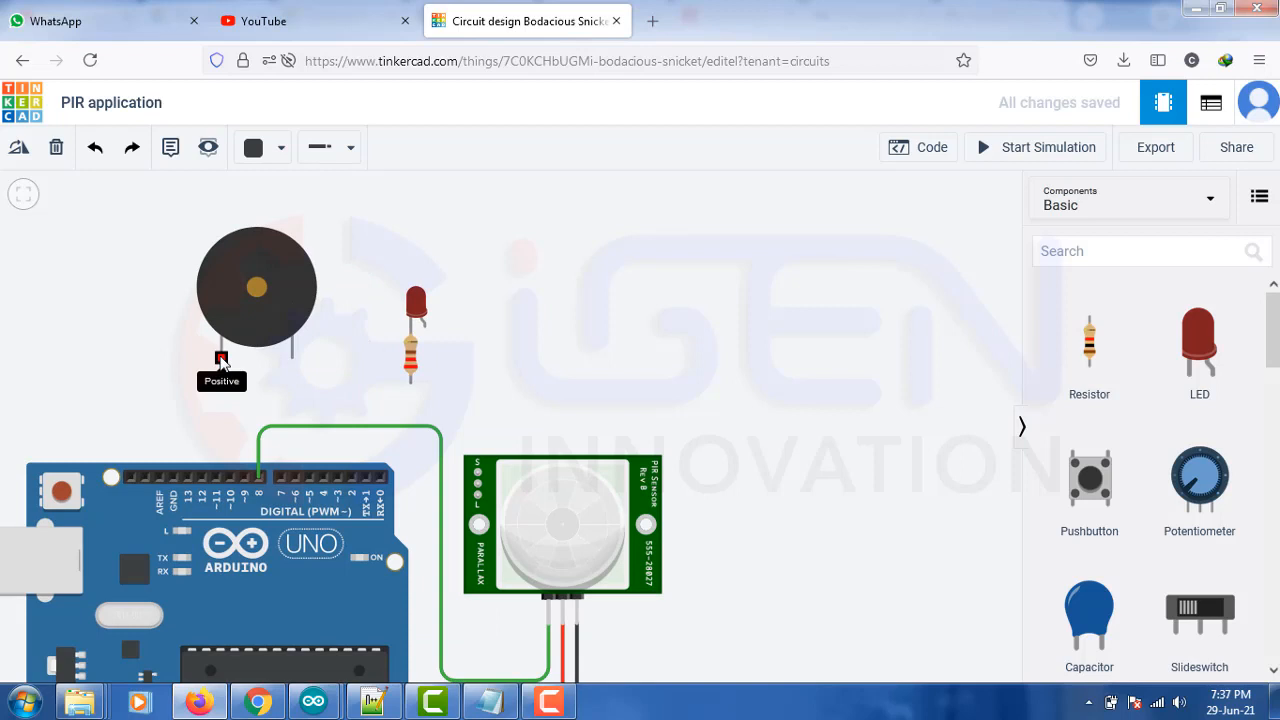
pyautogui.click(221, 358)
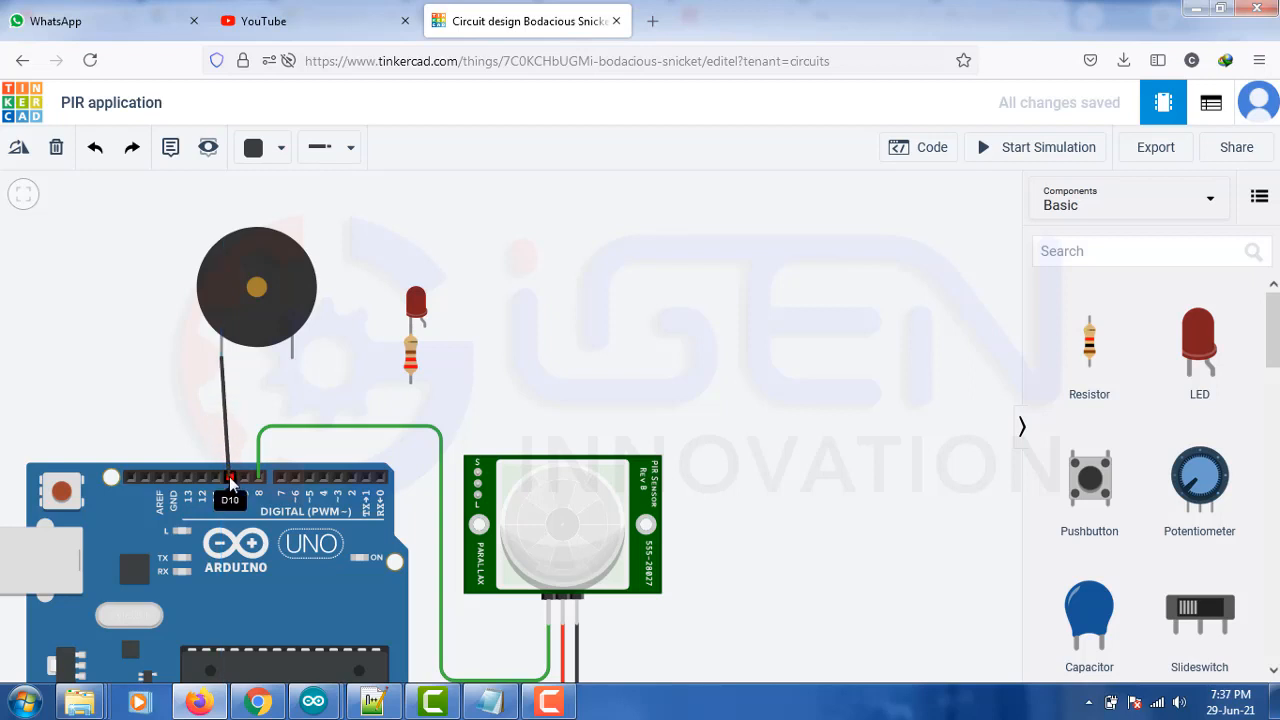
pyautogui.click(230, 480)
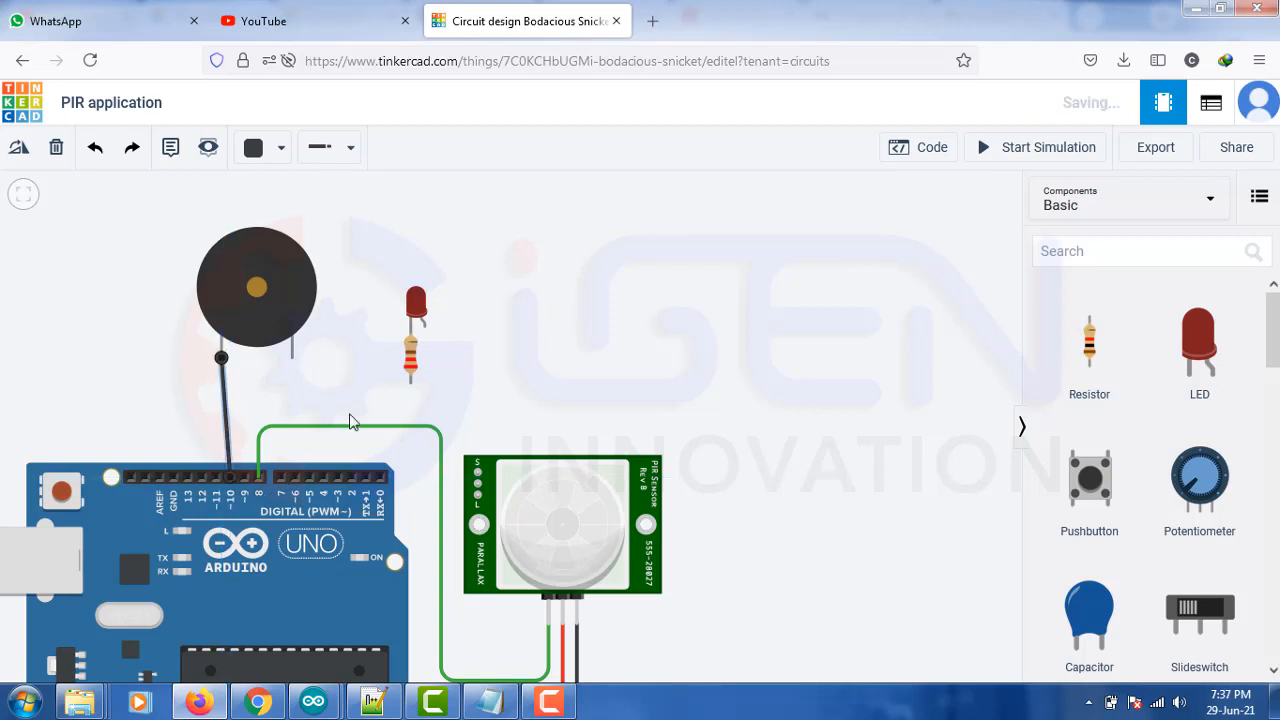
pyautogui.click(222, 414)
pyautogui.click(266, 160)
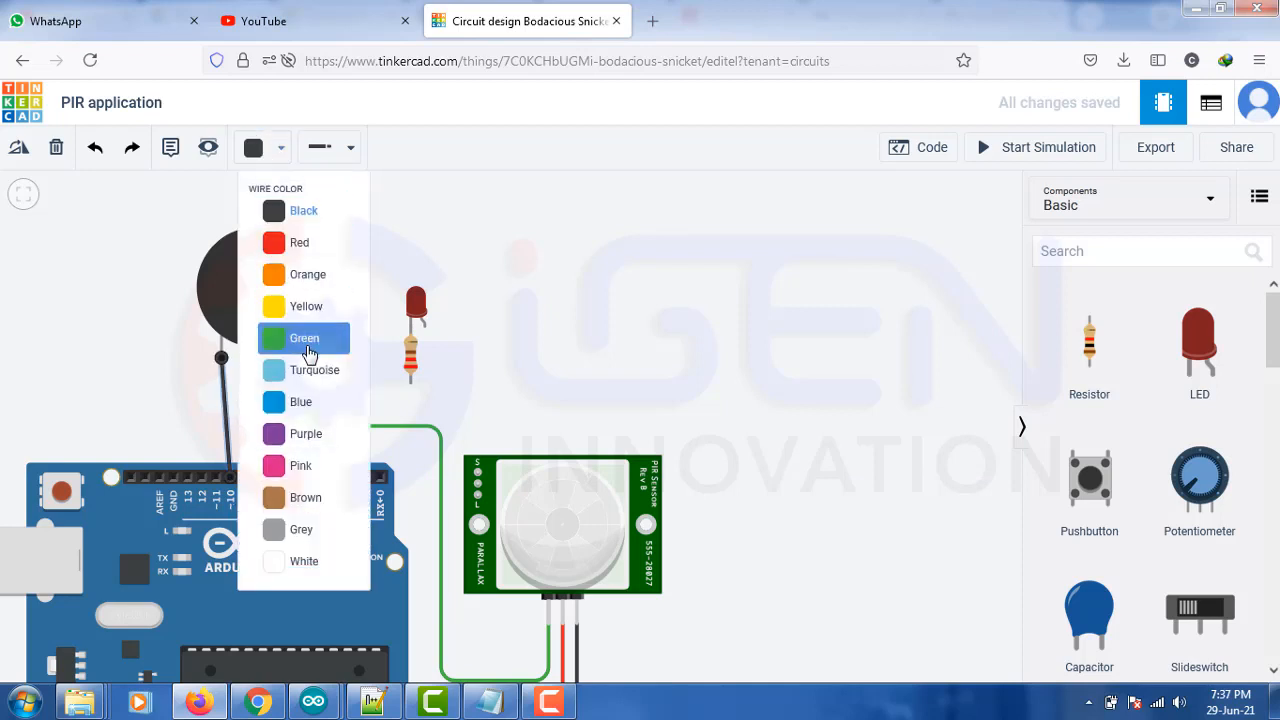
pyautogui.click(310, 338)
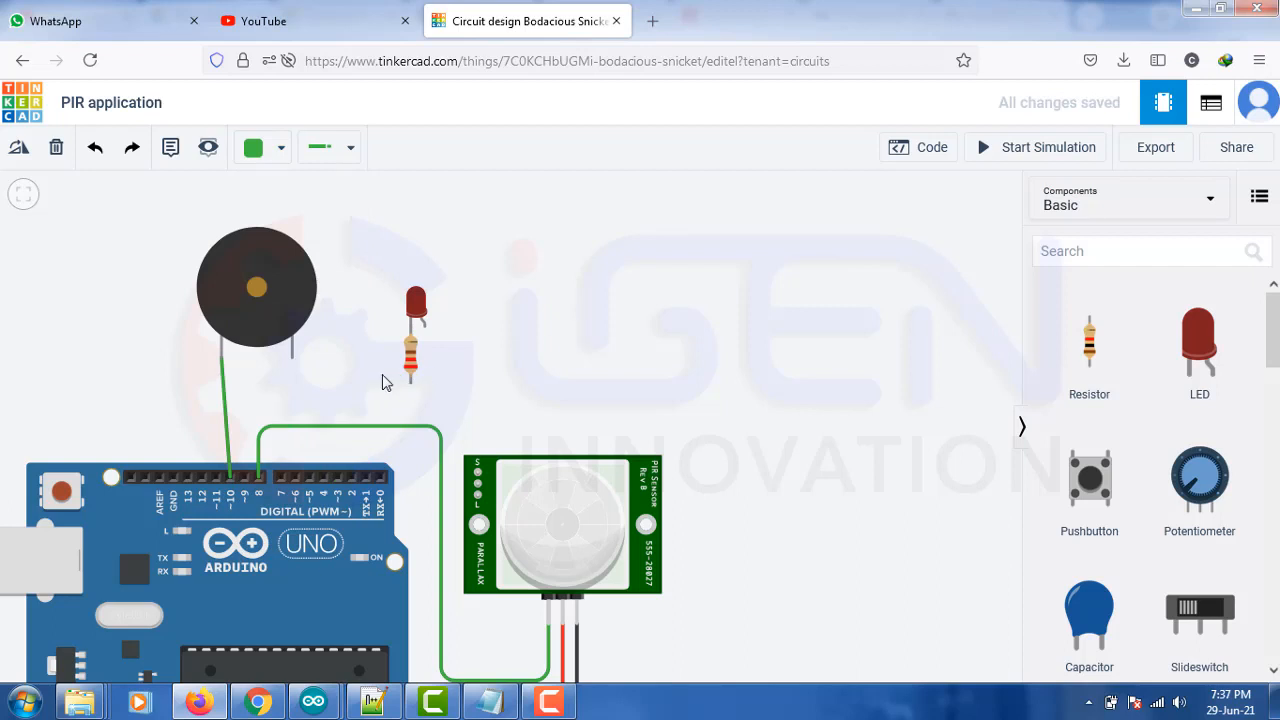
# Route a wire from the buzzer's negative terminal beneath the buzzer to the Arduino GND pin beside pin 13.
pyautogui.click(292, 360)
pyautogui.click(297, 390)
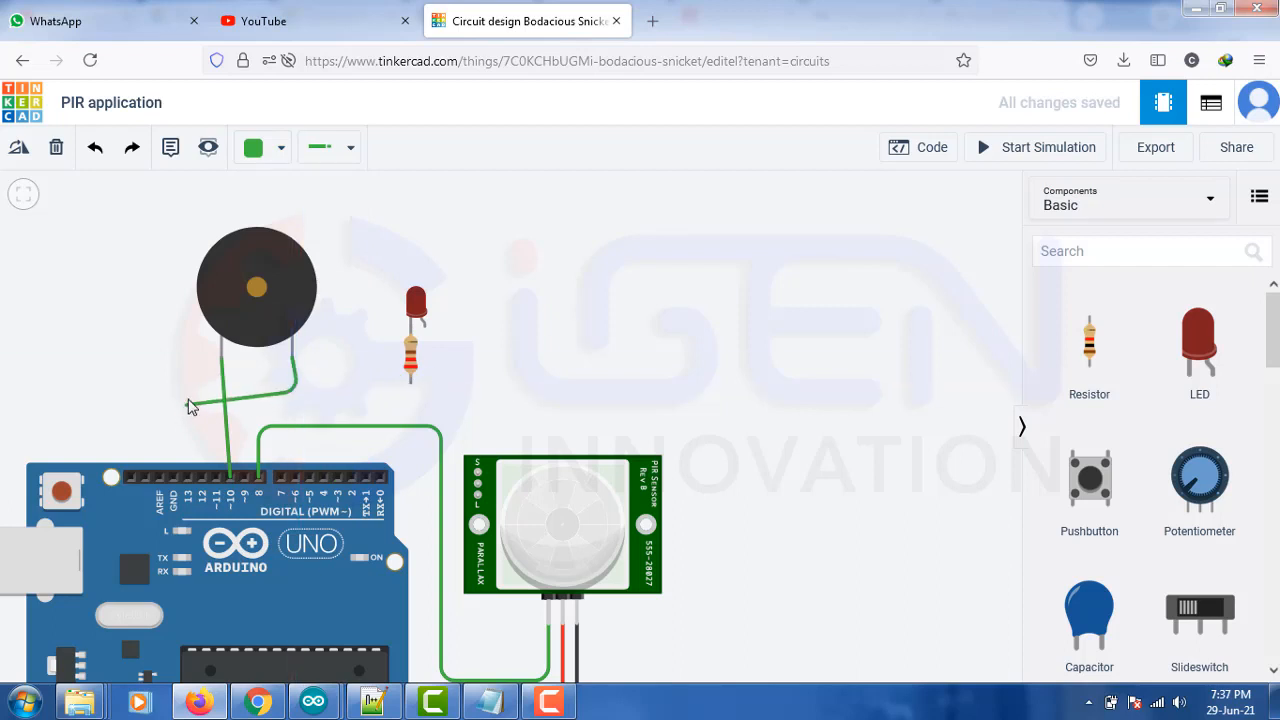
pyautogui.click(189, 403)
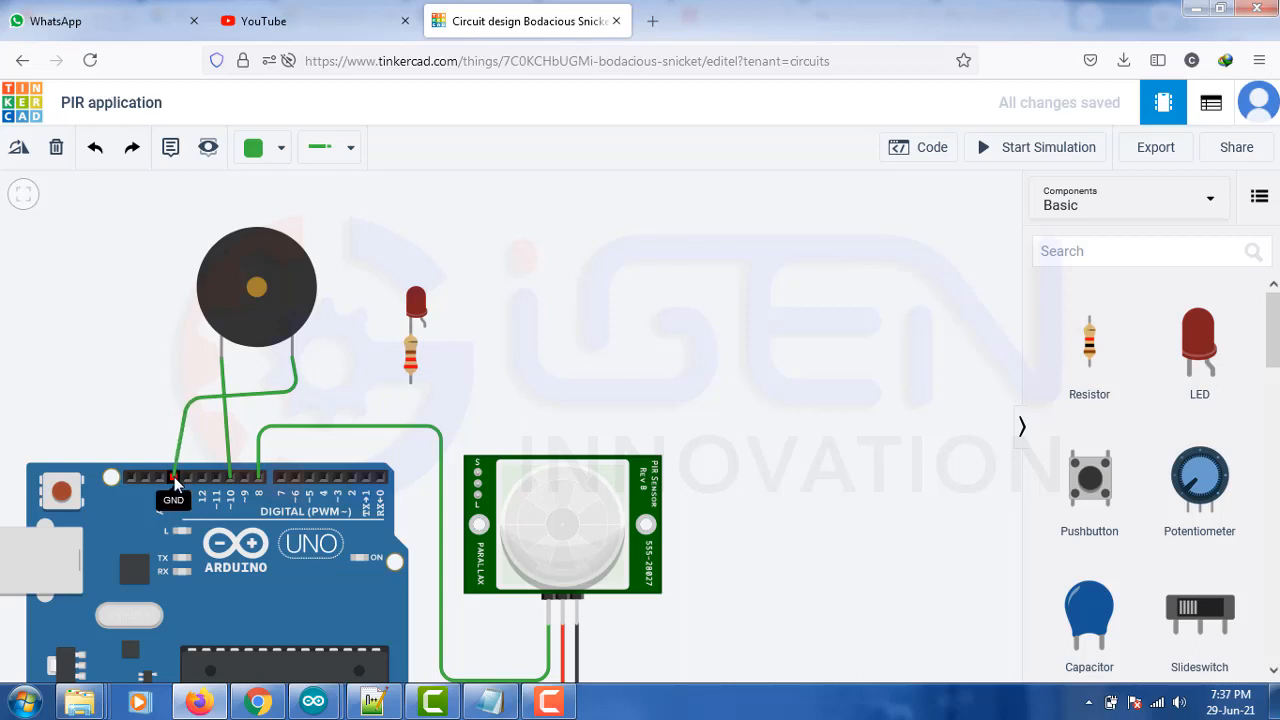
pyautogui.click(174, 478)
pyautogui.click(378, 393)
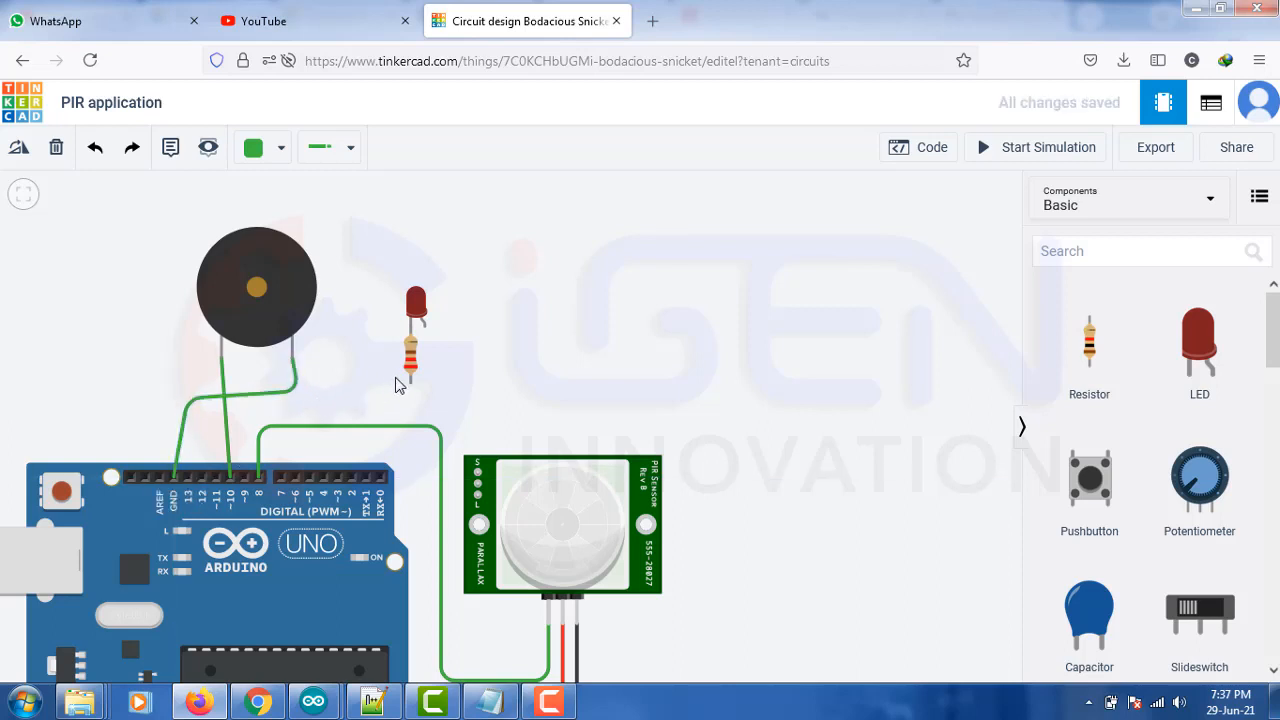
# Connect the resistor's free lower end to the buzzer's negative terminal and color that wire black.
pyautogui.click(410, 381)
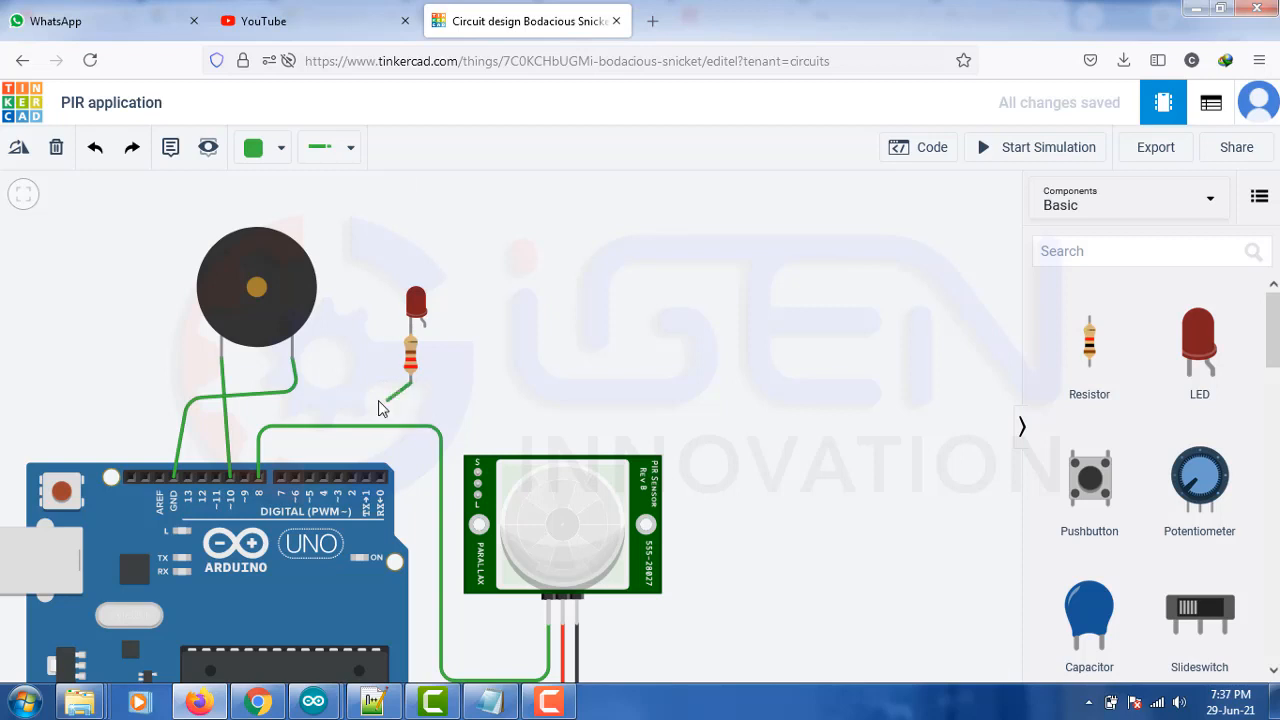
pyautogui.click(294, 364)
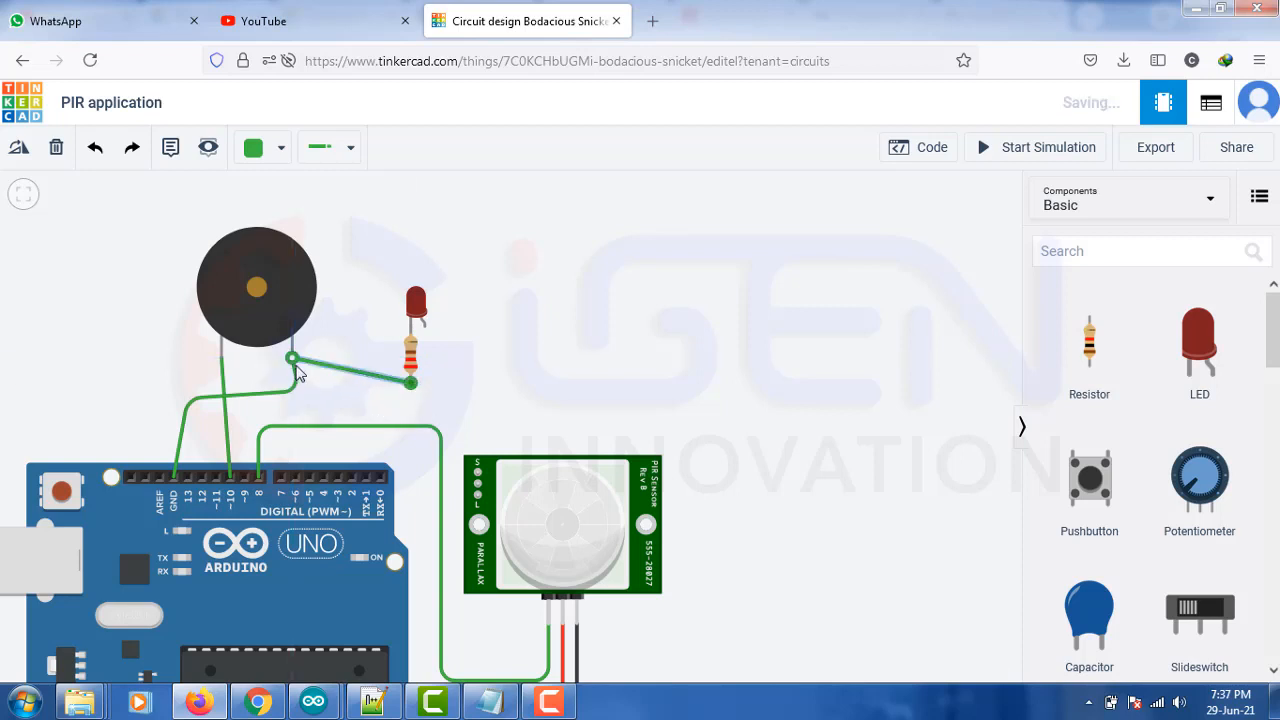
pyautogui.click(332, 341)
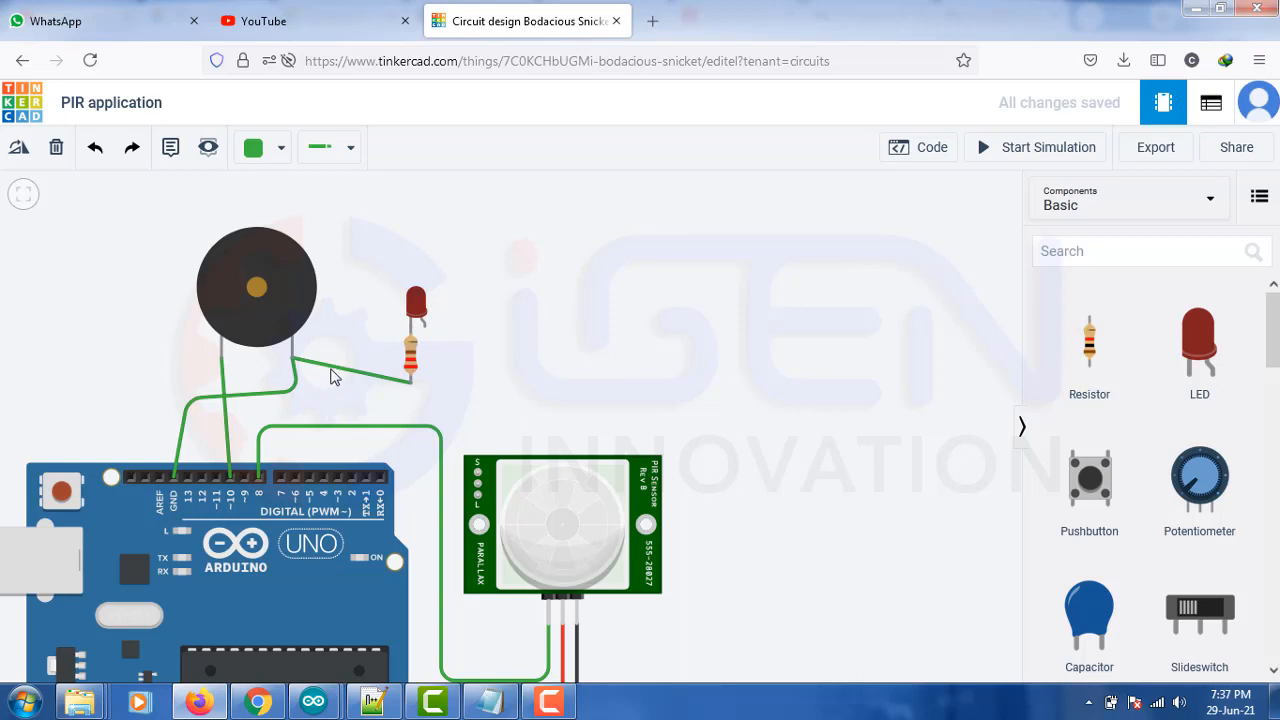
pyautogui.click(334, 376)
pyautogui.click(268, 148)
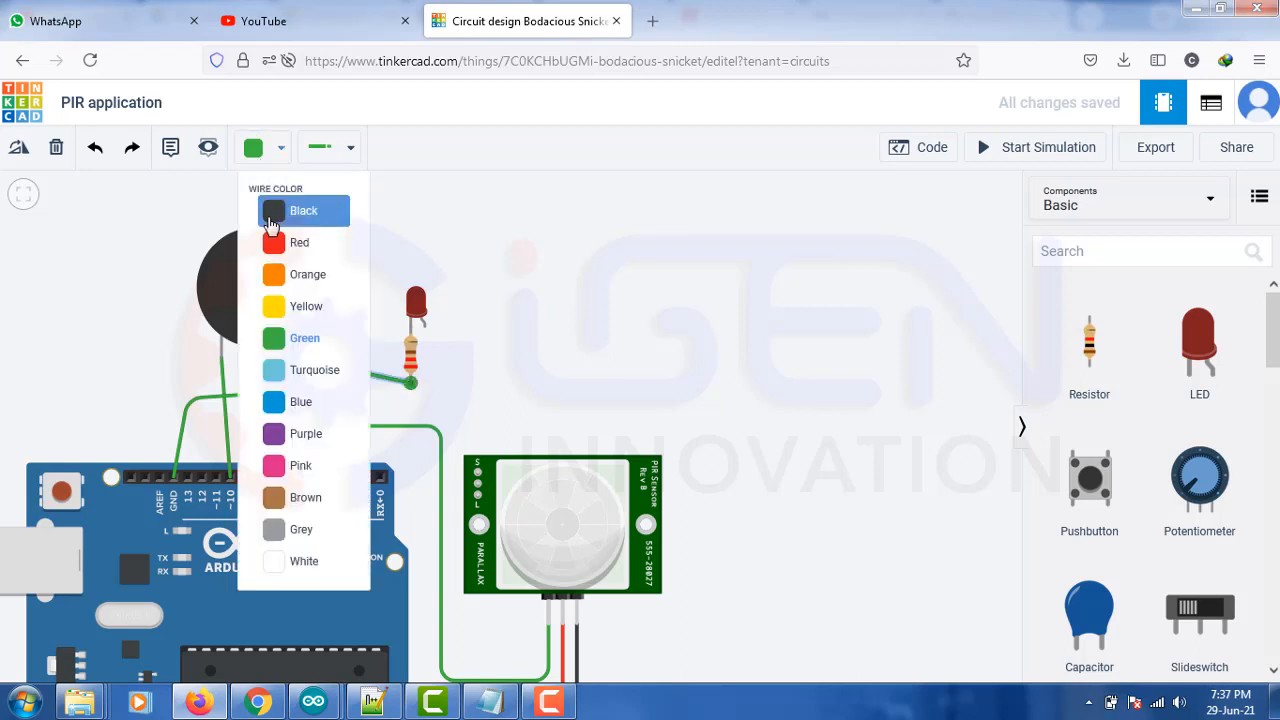
pyautogui.click(271, 222)
# Color the wire between the buzzer's negative terminal and the Arduino GND pin black.
pyautogui.click(285, 390)
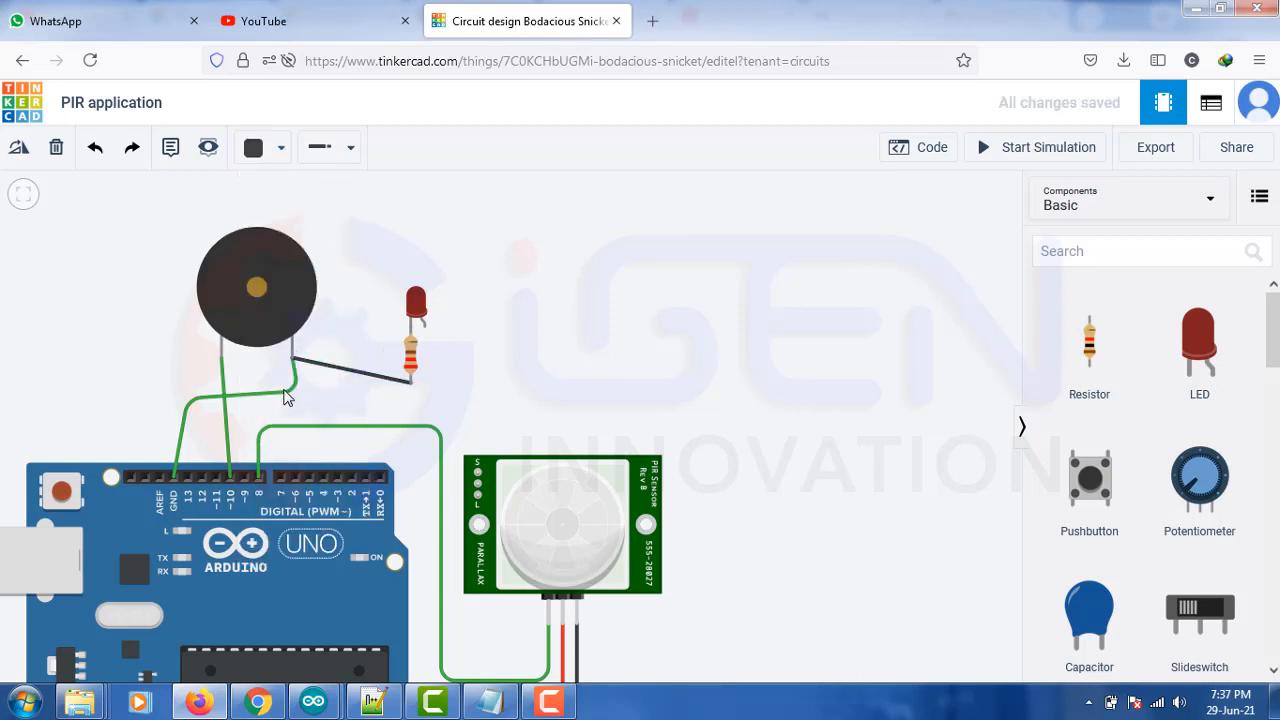
pyautogui.click(283, 396)
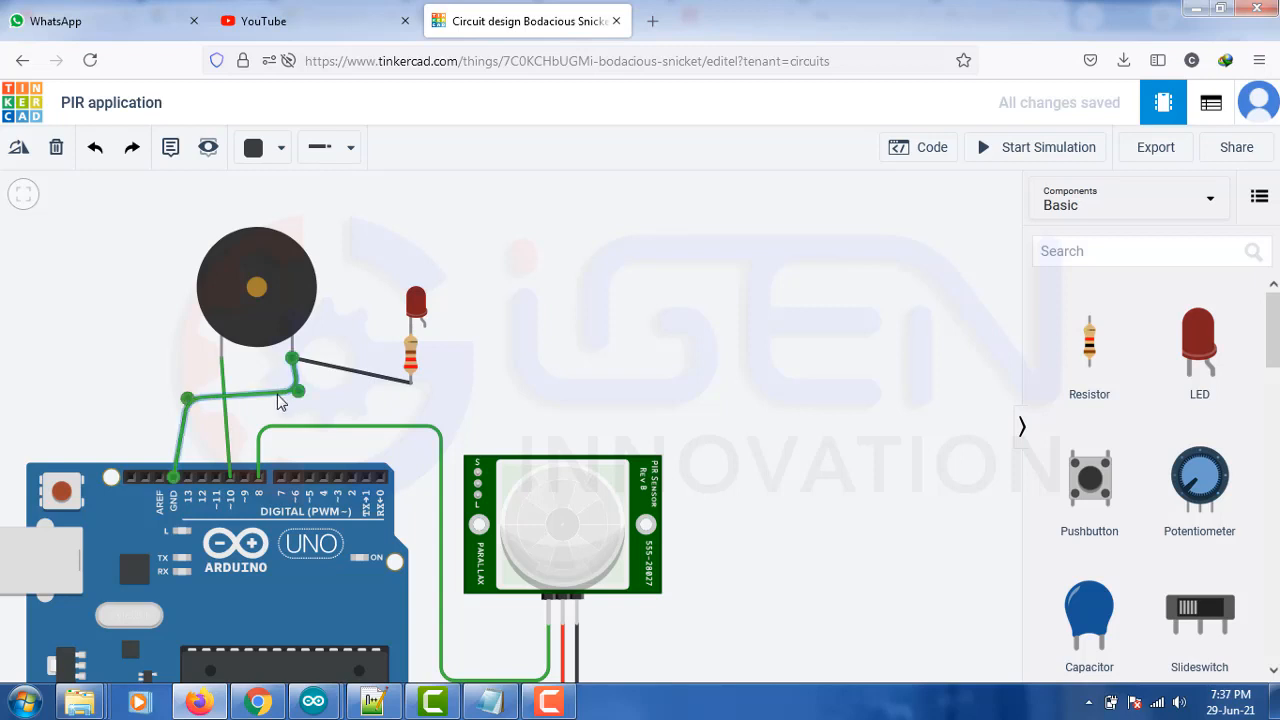
pyautogui.click(258, 150)
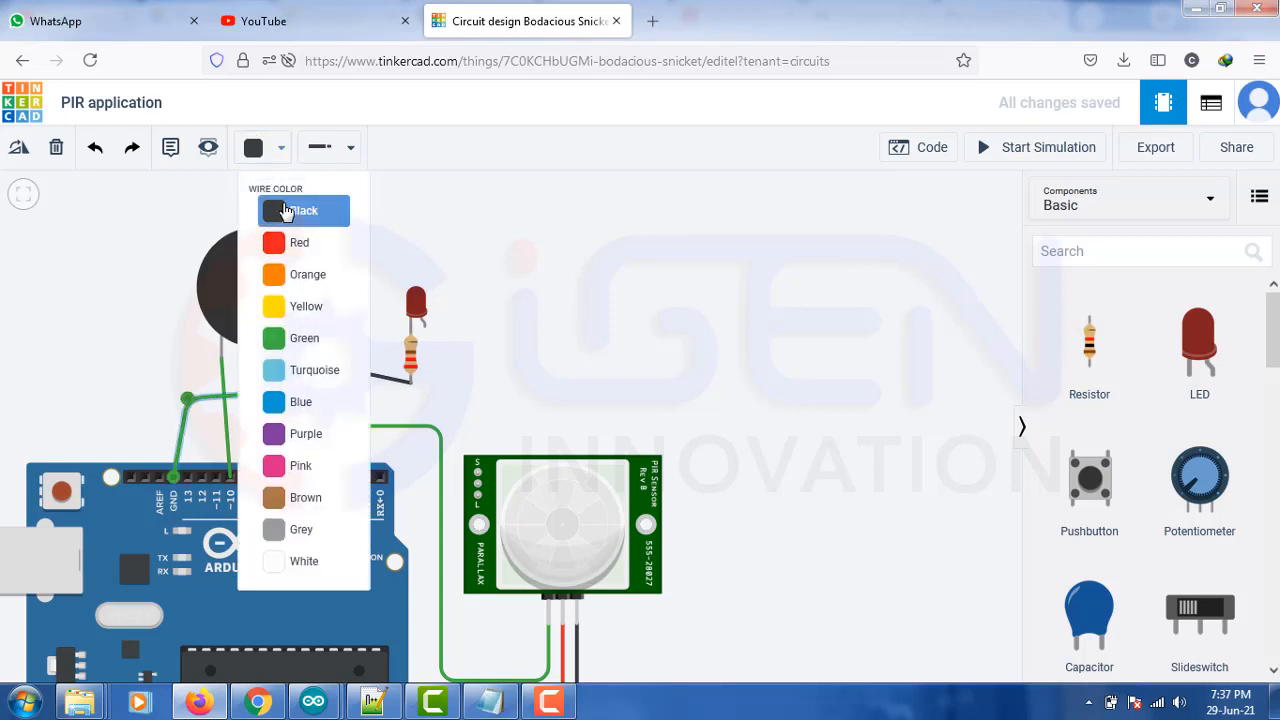
pyautogui.click(295, 207)
pyautogui.click(567, 248)
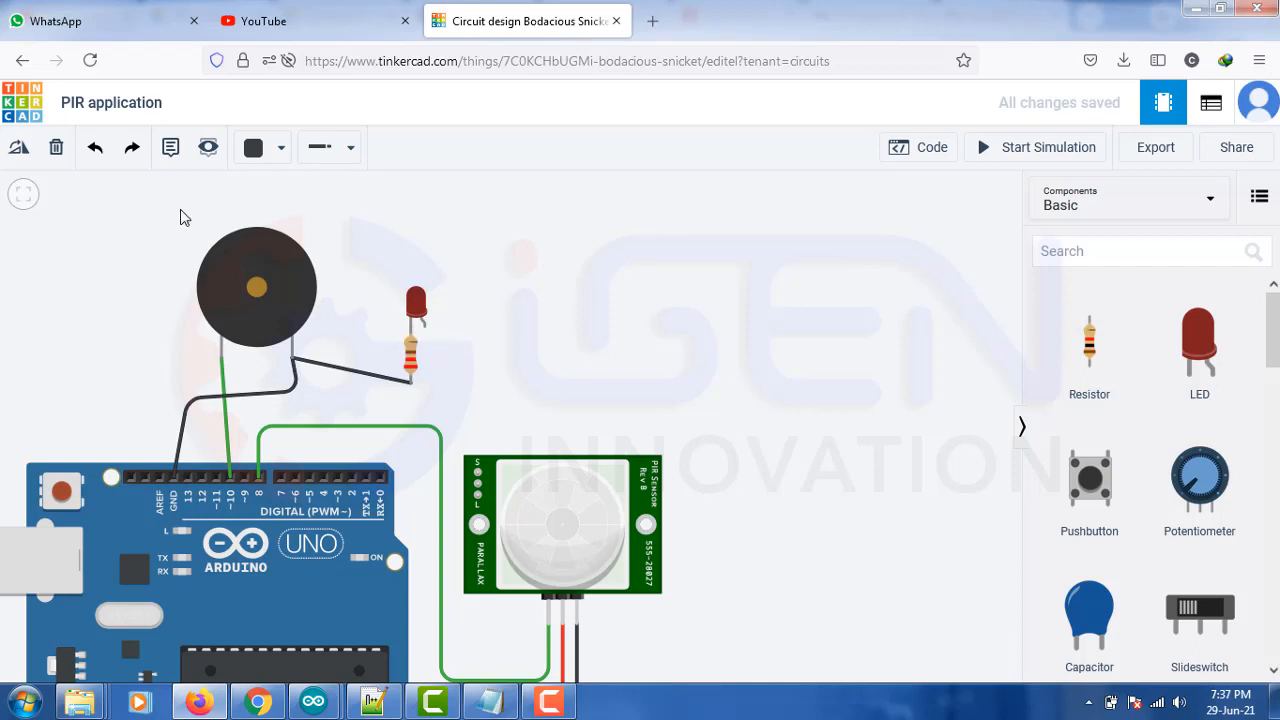
# Route a blue wire from the LED's bent right leg down and across to Arduino pin D9.
pyautogui.click(272, 156)
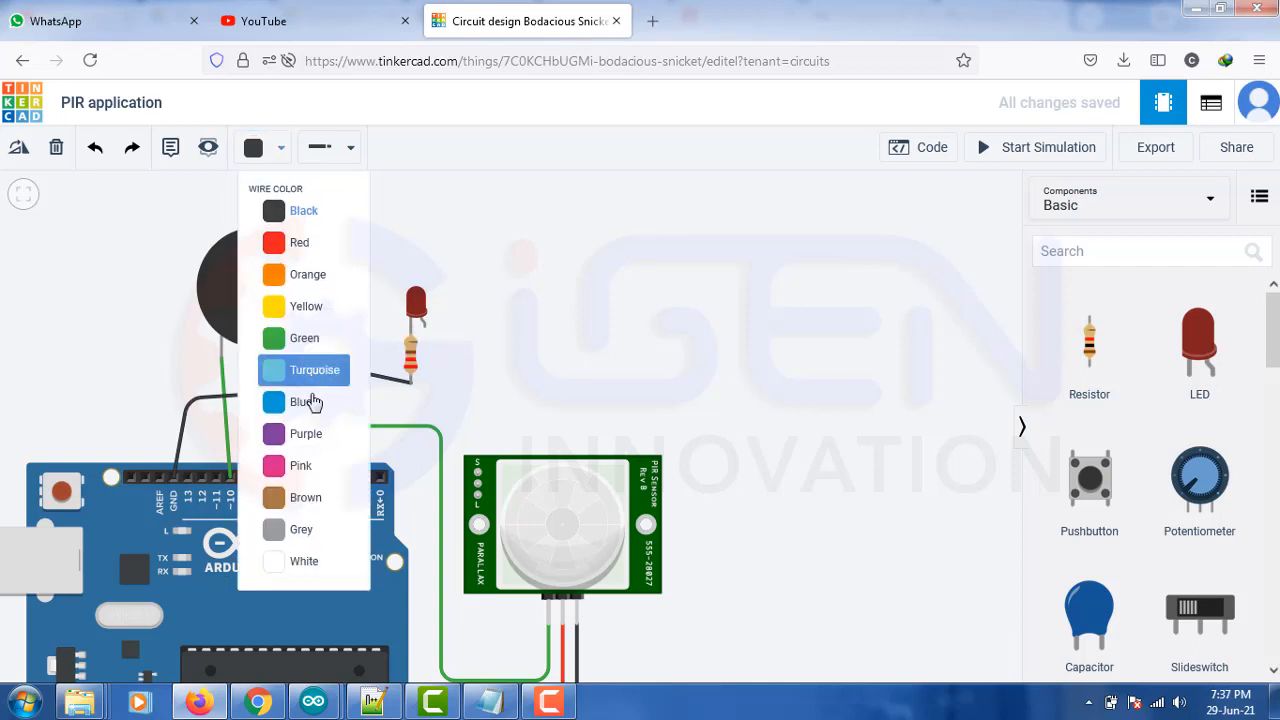
pyautogui.click(305, 405)
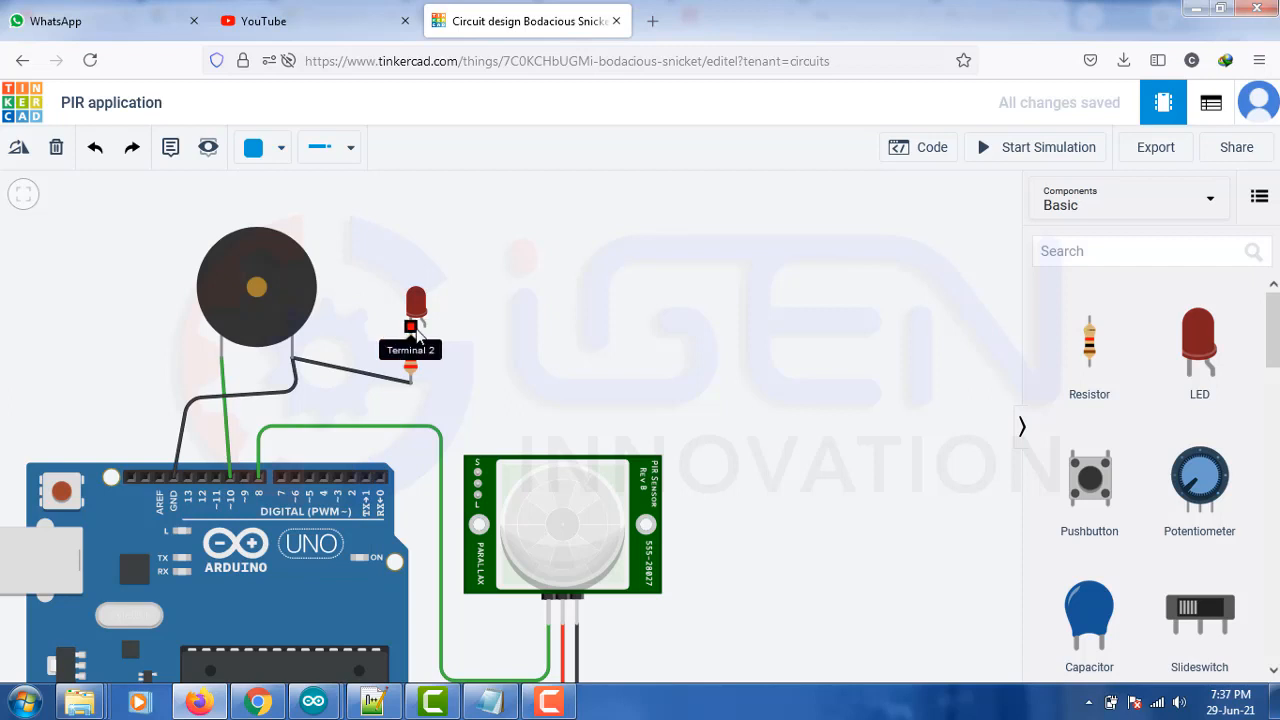
pyautogui.click(424, 322)
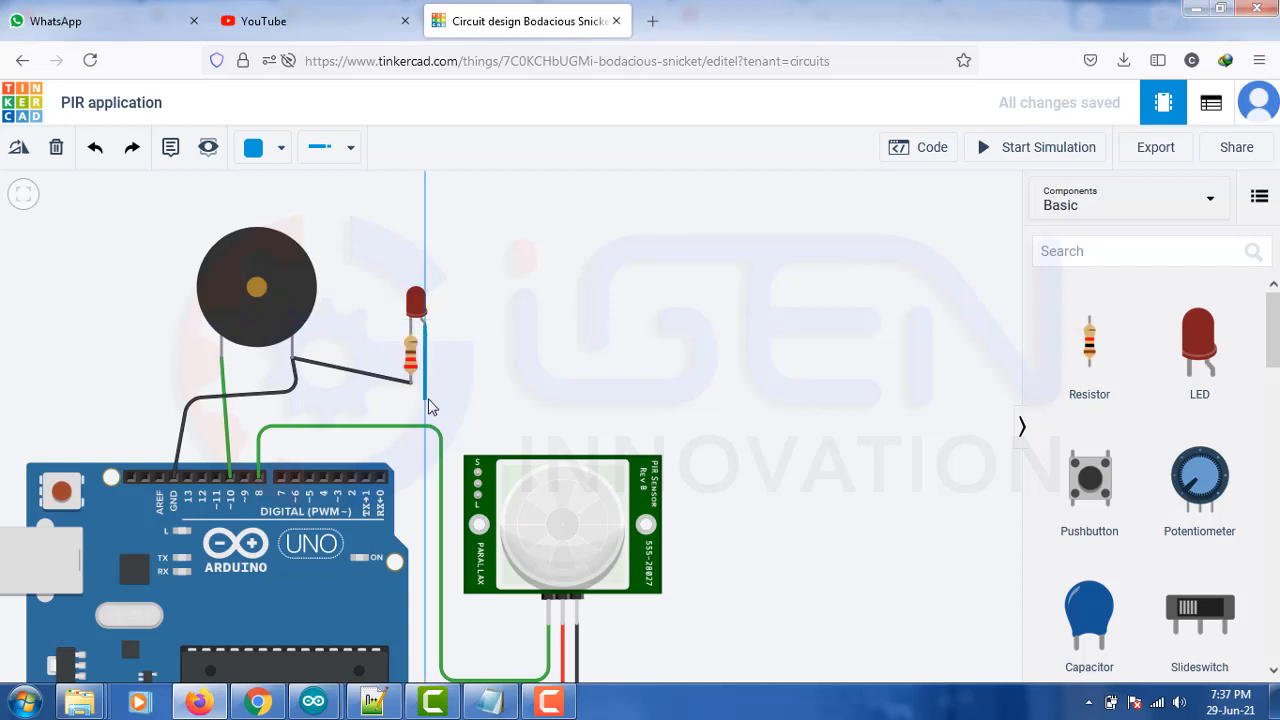
pyautogui.click(427, 399)
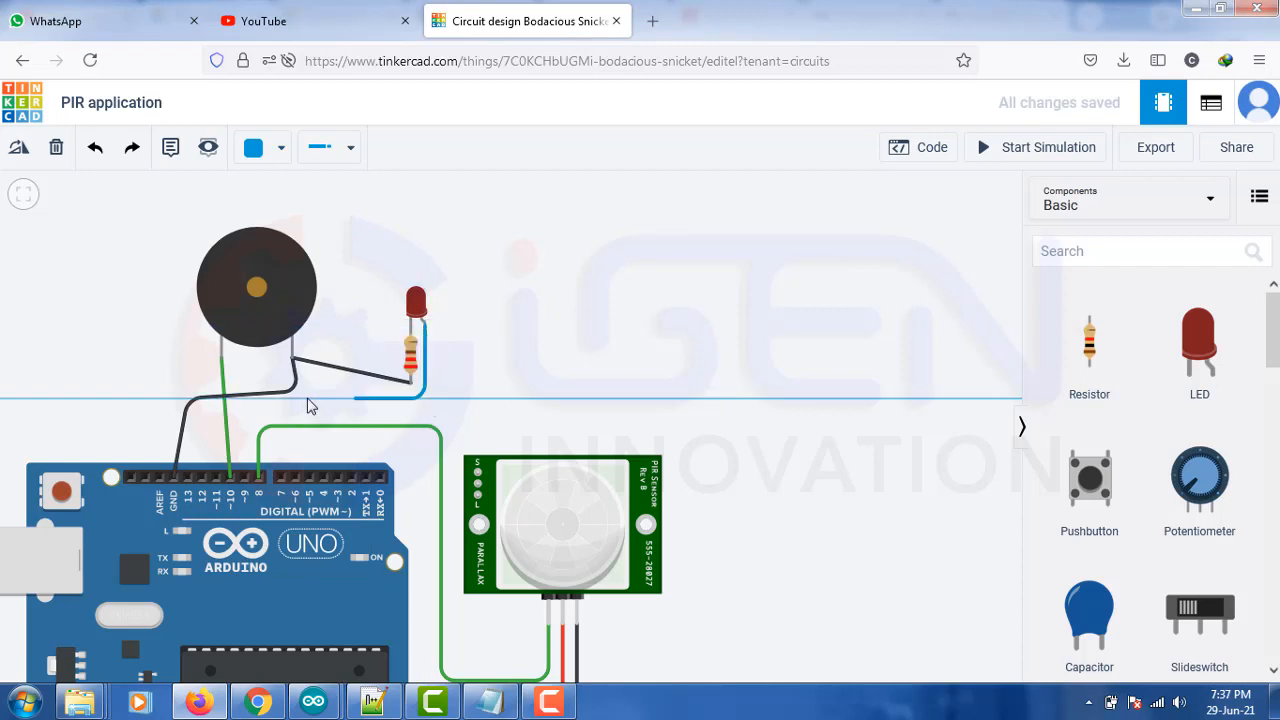
pyautogui.click(246, 476)
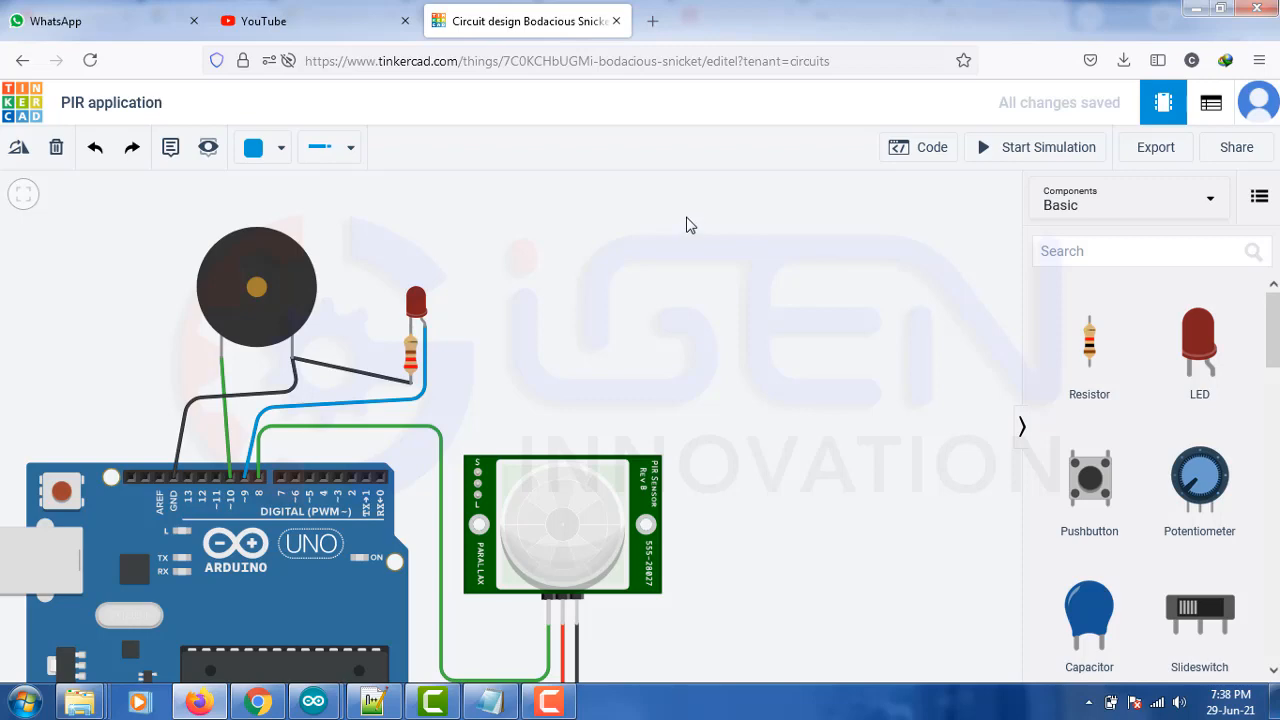
# Open the Arduino's code and switch the editor from Blocks to Text, discarding the blocks.
pyautogui.click(905, 147)
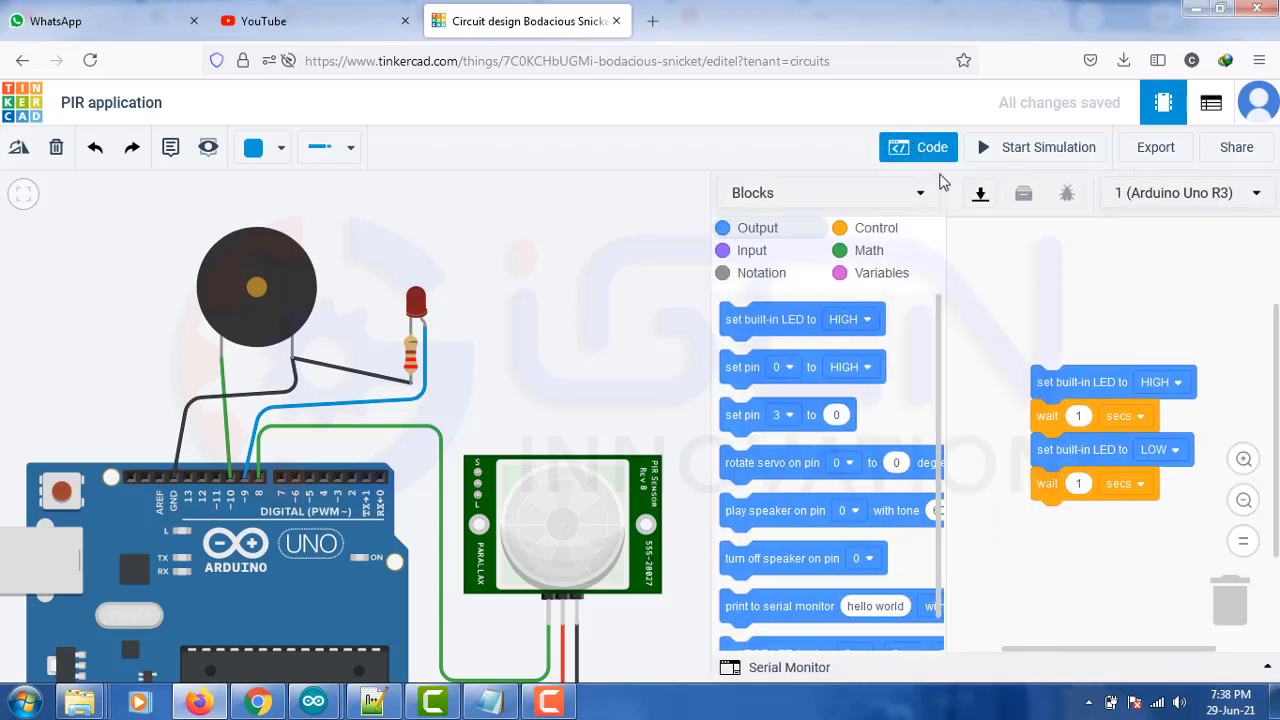
pyautogui.click(788, 193)
pyautogui.click(765, 277)
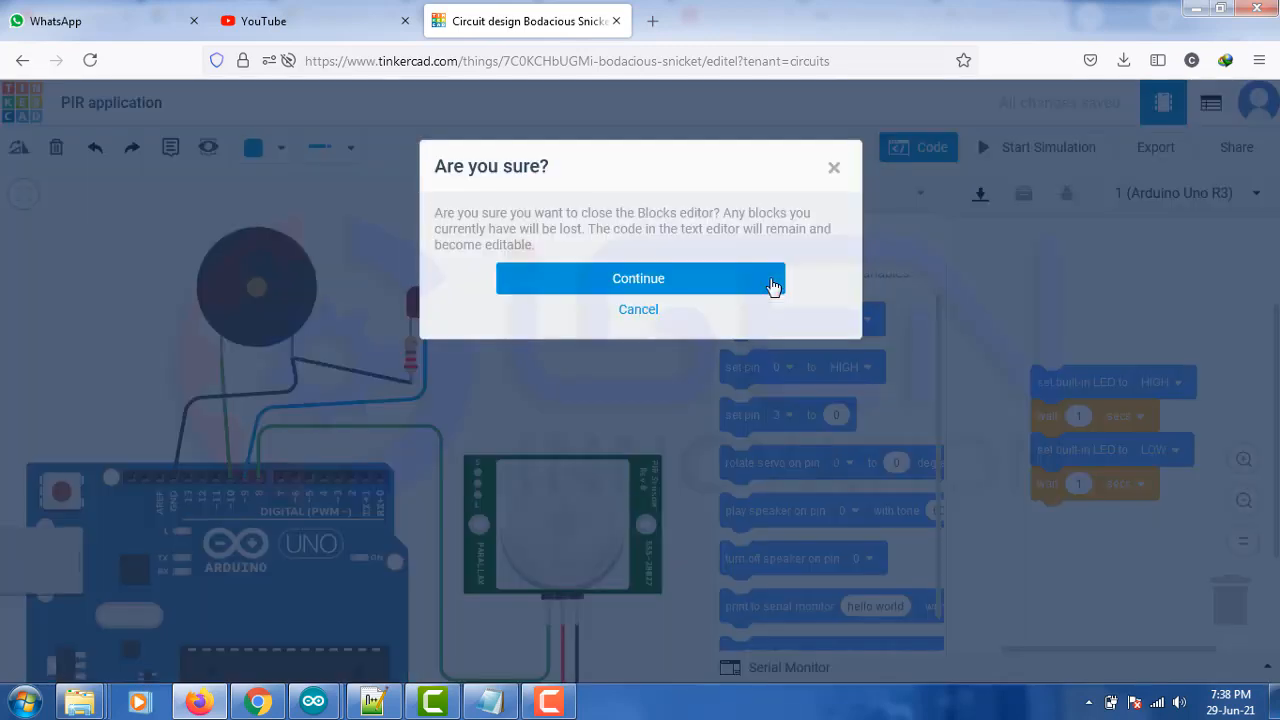
pyautogui.click(683, 291)
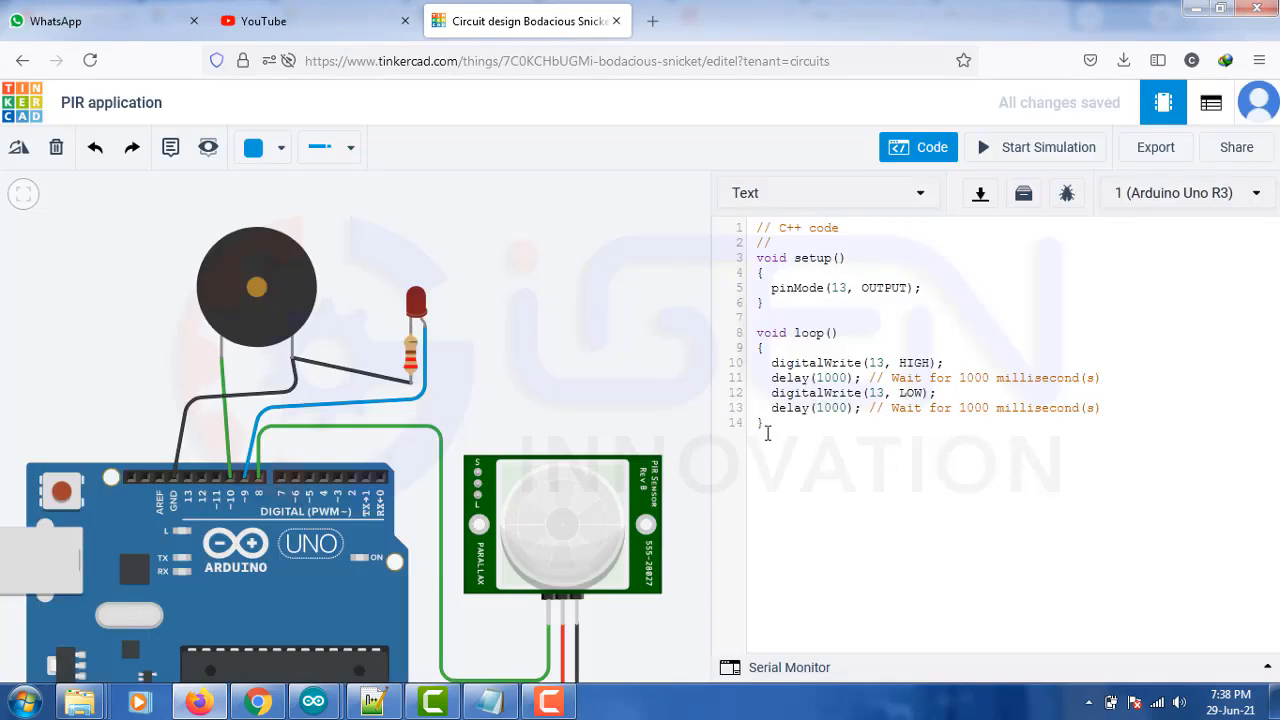
# Replace the default sketch with PIR code: led 9, sensor 8, buzzer 10, latched detection, LED and tone(buzzer,1000) alternating on and off with delay(500).
pyautogui.moveTo(742, 346); pyautogui.dragTo(733, 228)
pyautogui.press('BackSpace')
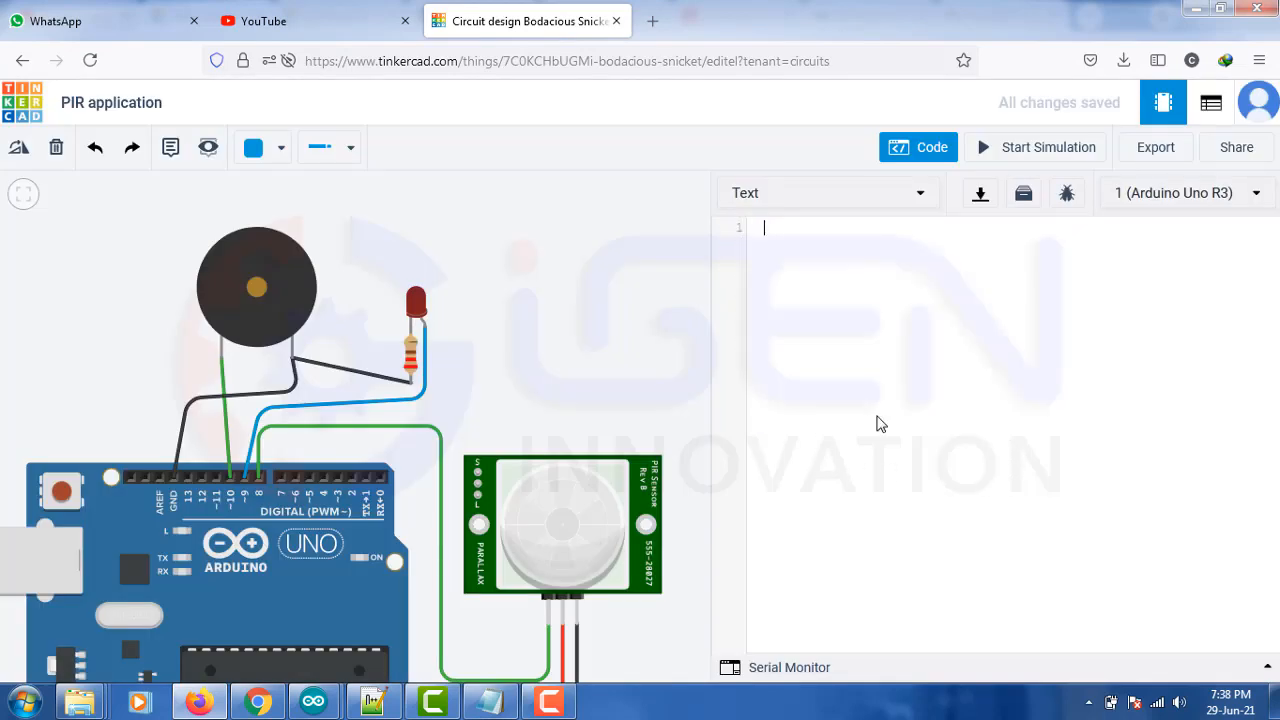
pyautogui.write('const int led = 9; const int sensor = 8; const int buzzer = 10; bool sensor_value ; bool state = false ; void setup() { pinMode(led,OUTPUT); pinMode(buzzer,OUTPUT); pinMode(sensor,INPUT); } void loop() {  sensor_value = digitalRead(sensor);   if(sensor_value == true){     state = true;   }   if(state == true){     digitalWrite(led,HIGH);     tone(buzzer,1000);     delay(500);     digitalWrite(led,LOW);     noTone(buzzer);     delay(500);   }   else     digitalWrite(led,LOW); }')
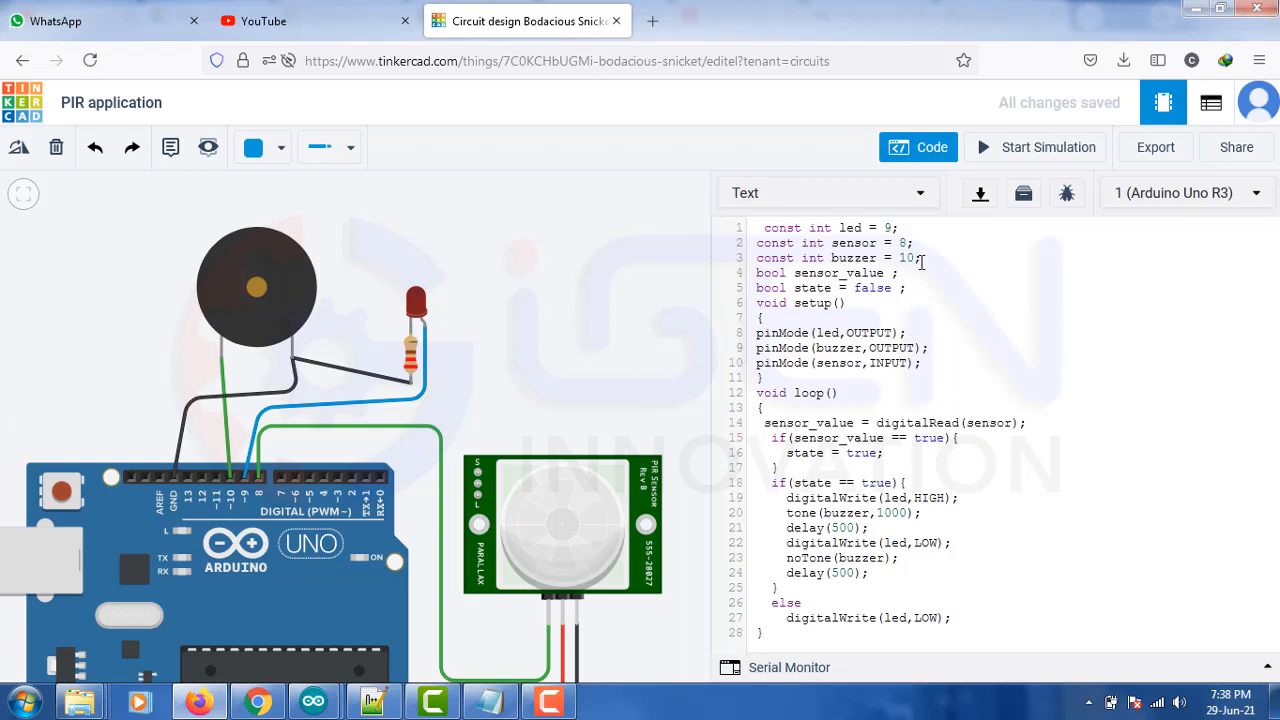
# Review the sketch's three pin declarations, the tone(buzzer,1000) call with its frequency value, and the noTone(buzzer) call.
pyautogui.moveTo(922, 258); pyautogui.dragTo(728, 227)
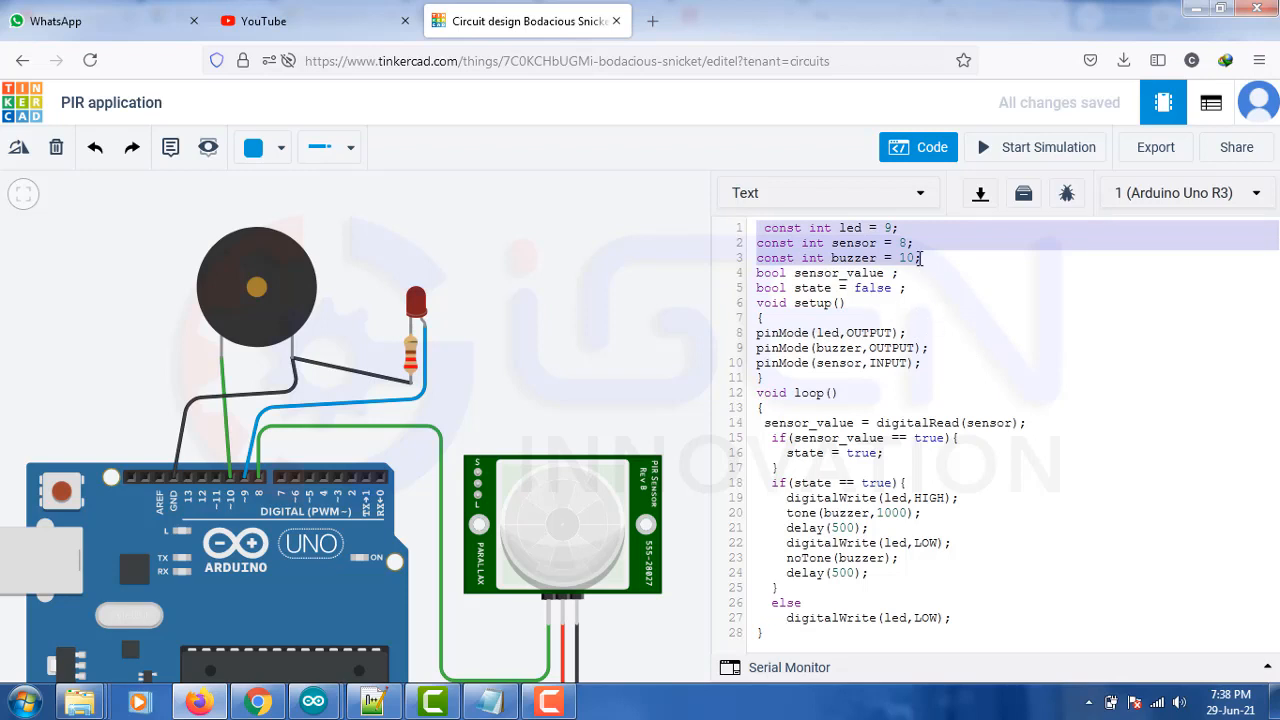
pyautogui.click(965, 323)
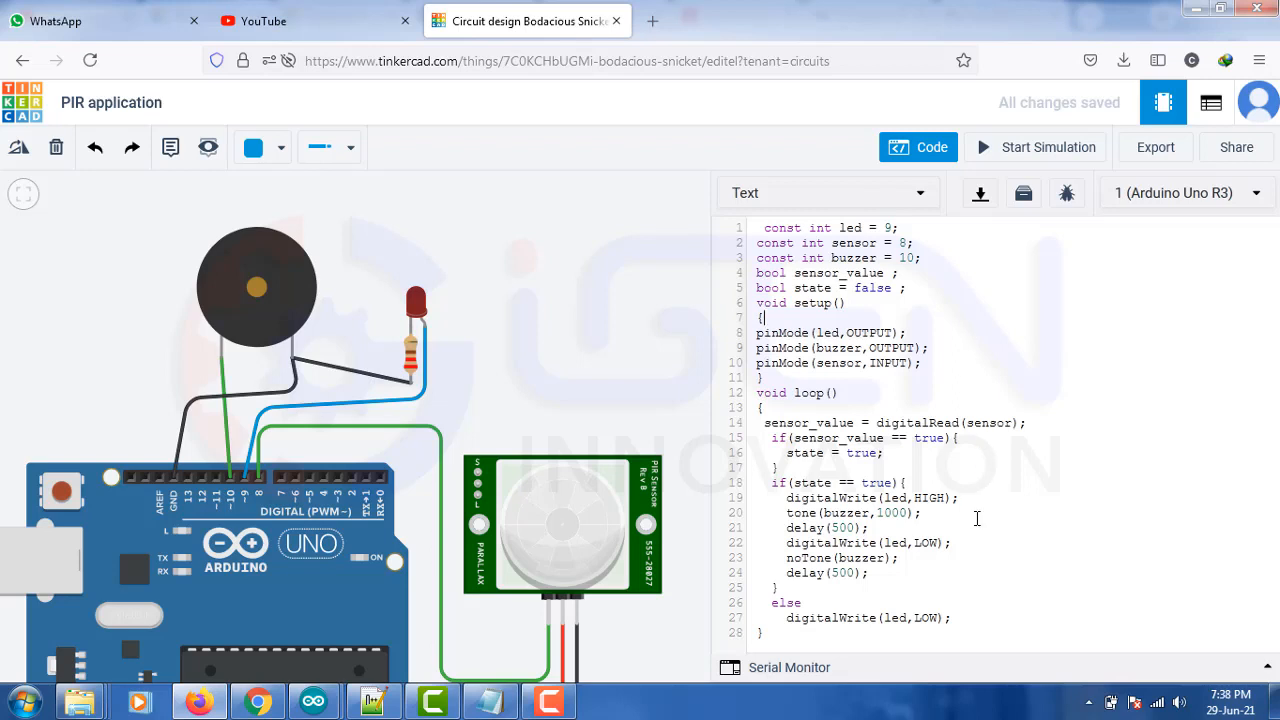
pyautogui.moveTo(924, 513); pyautogui.dragTo(788, 517)
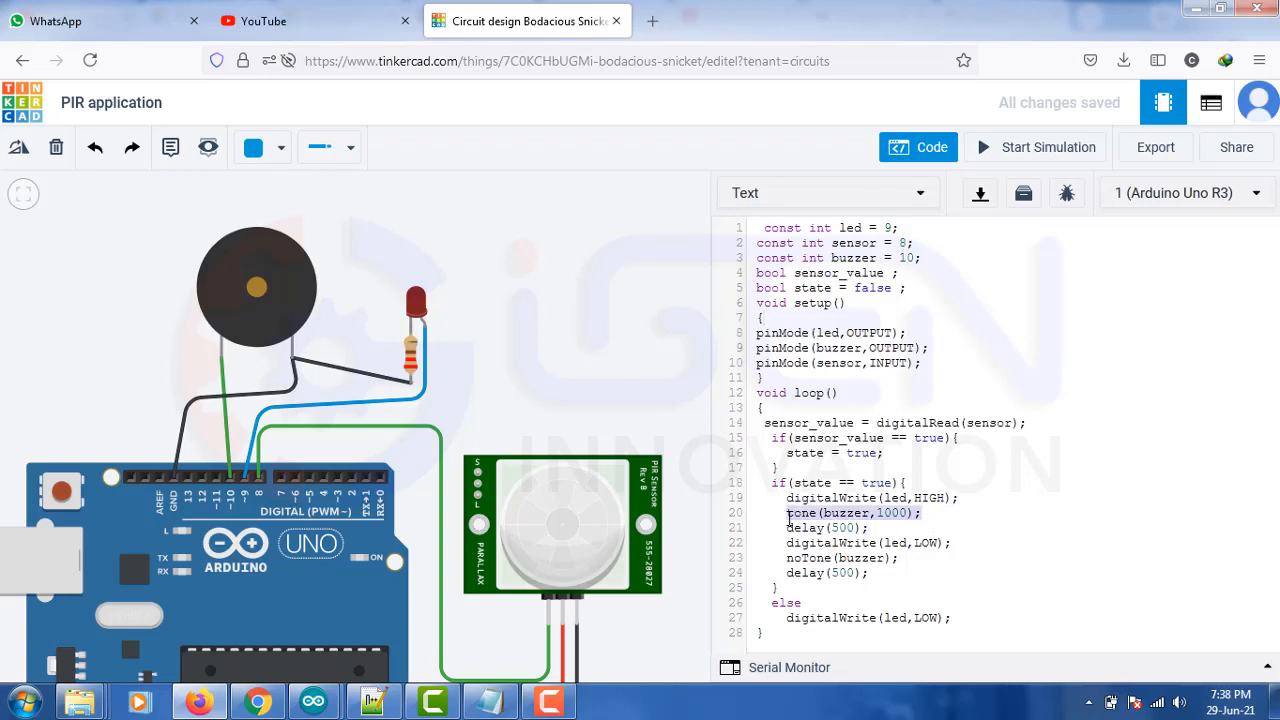
pyautogui.click(887, 518)
pyautogui.moveTo(872, 513); pyautogui.dragTo(908, 514)
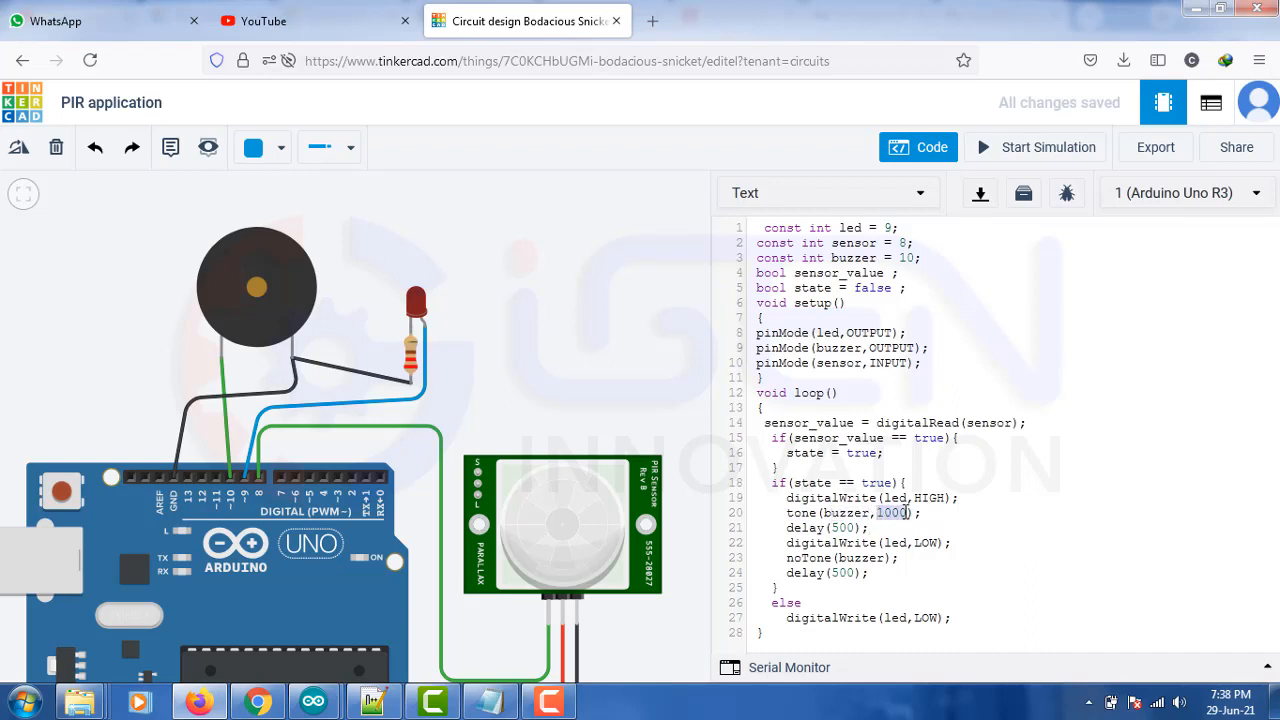
pyautogui.click(971, 540)
pyautogui.moveTo(779, 558); pyautogui.dragTo(905, 559)
pyautogui.click(993, 587)
# Run the simulation briefly and stop it, and review the noTone(buzzer) line in the loop again.
pyautogui.click(1030, 148)
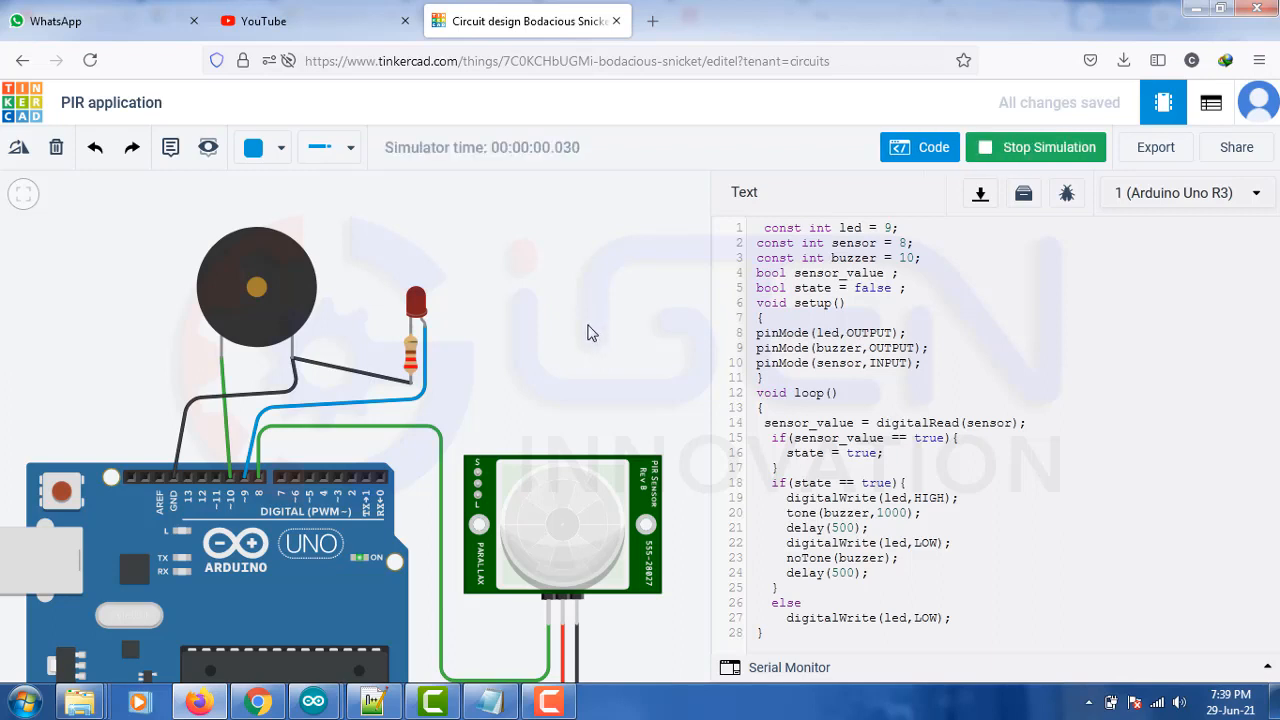
pyautogui.click(1036, 160)
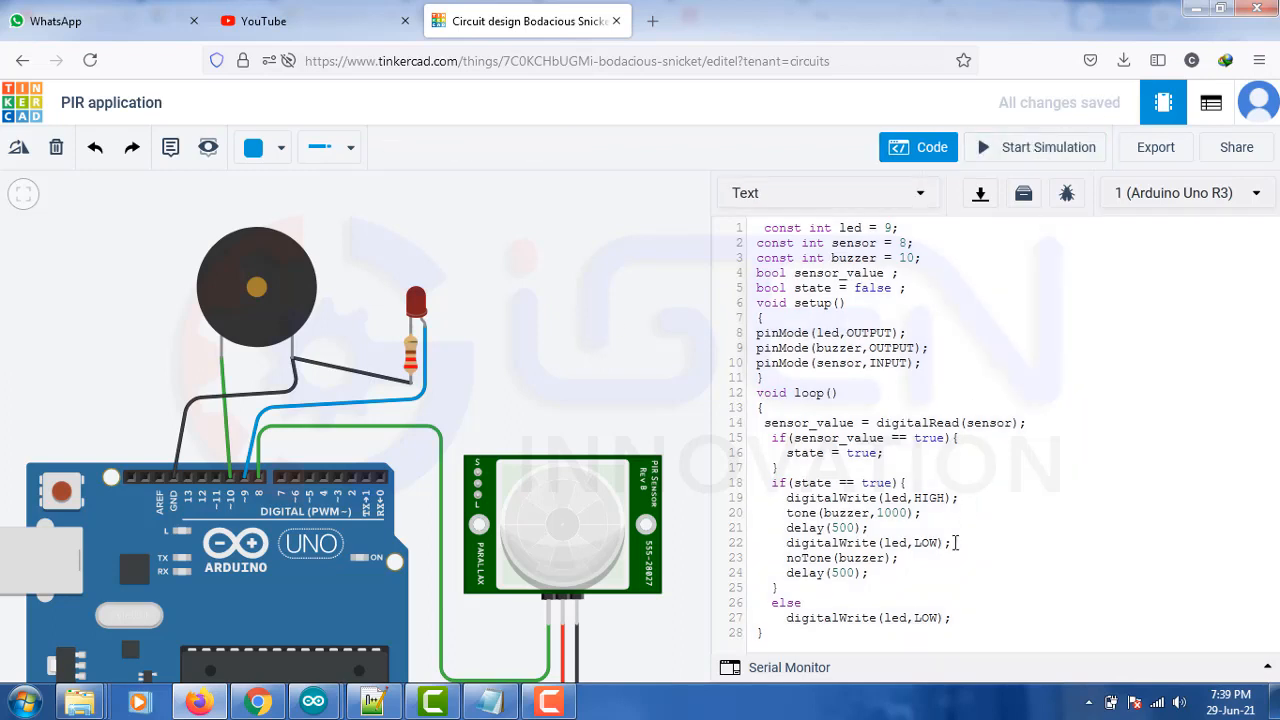
pyautogui.moveTo(907, 557); pyautogui.dragTo(786, 558)
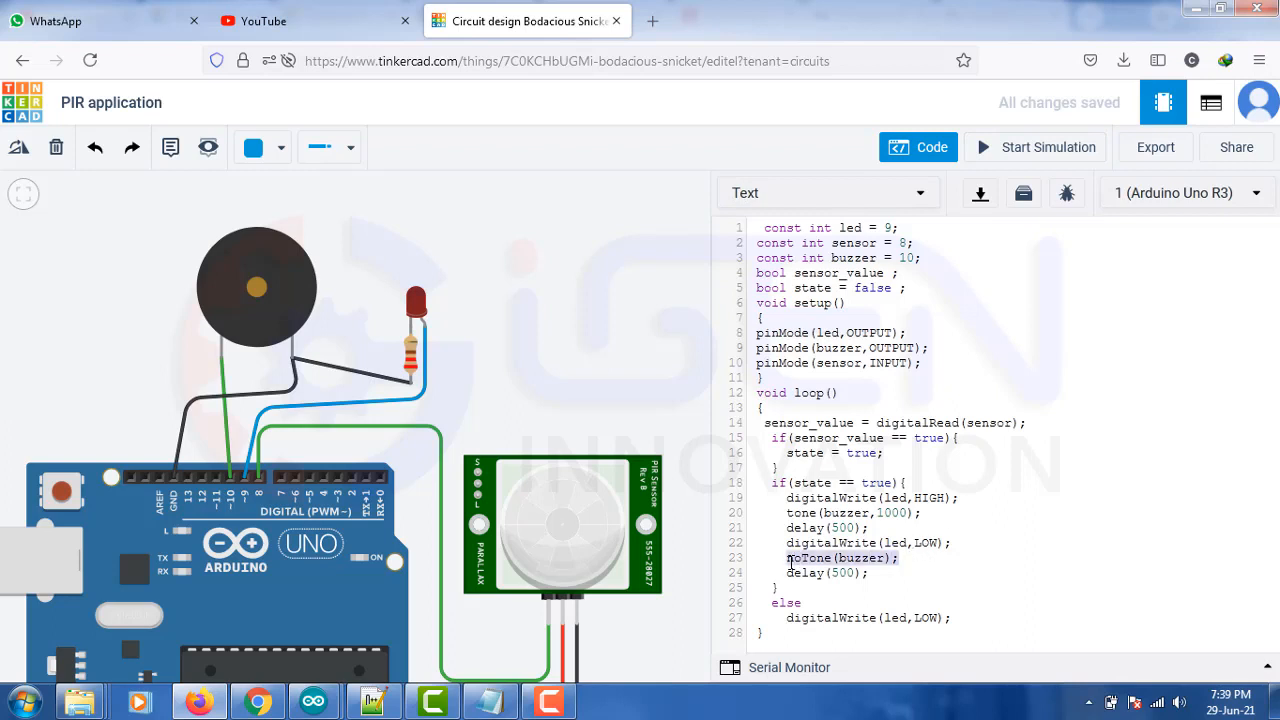
pyautogui.click(966, 618)
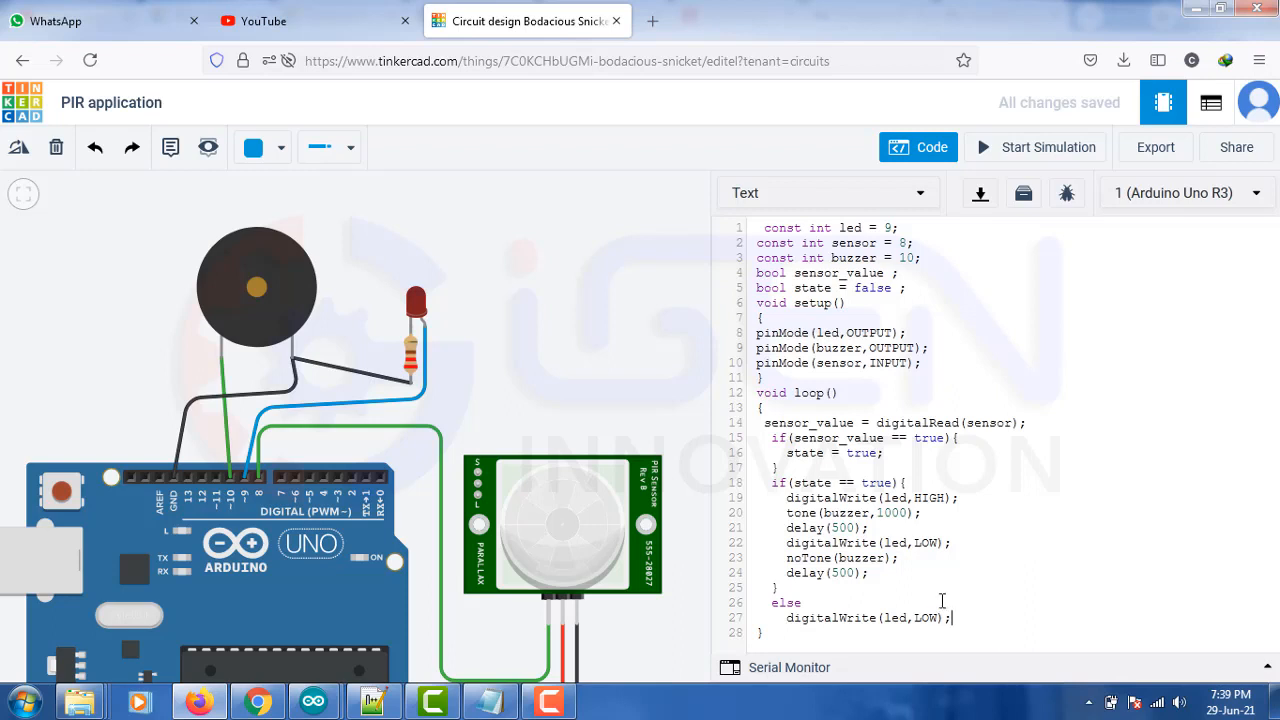
# Wrap the else branch in braces and add noTone(buzzer); after its digitalWrite(led,LOW); line.
pyautogui.click(813, 605)
pyautogui.press('Return')
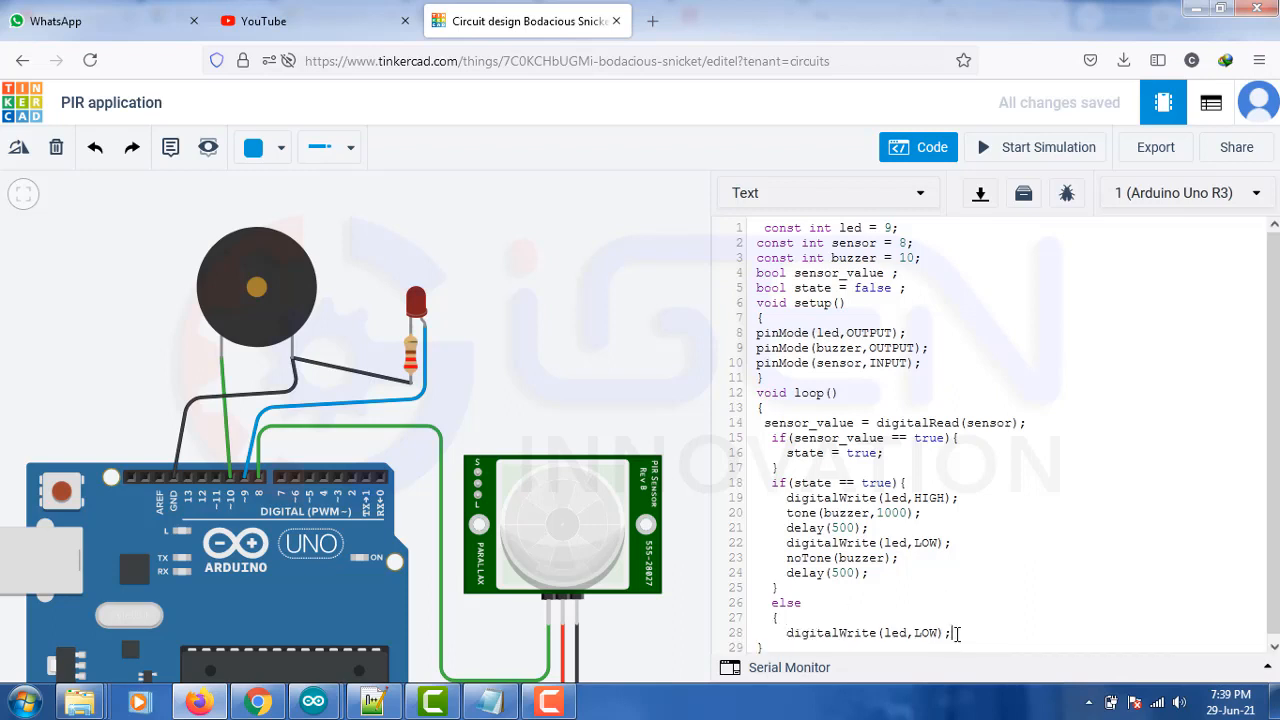
pyautogui.press('Return')
pyautogui.write('}')
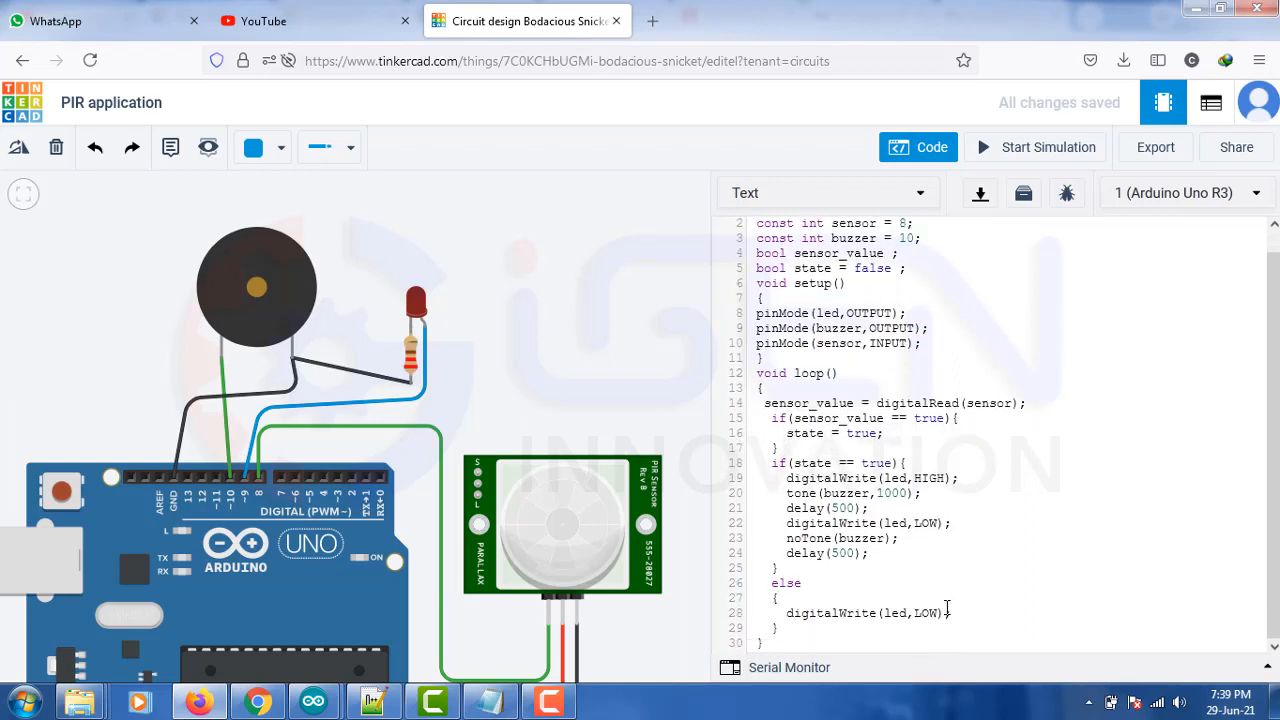
pyautogui.press('Return')
pyautogui.write('noTone(buzzer);')
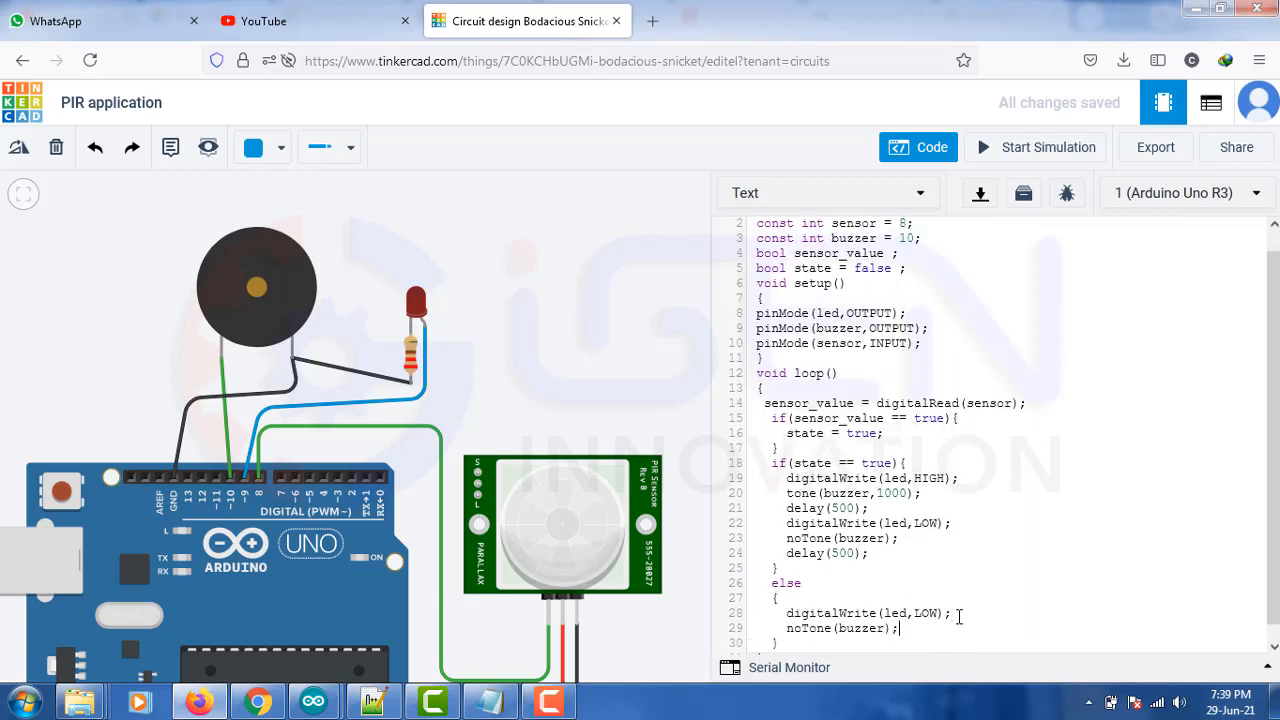
# Run the simulation, move the PIR sensor's target object within its detection zone to test the alarm, and stop the simulation.
pyautogui.click(1010, 148)
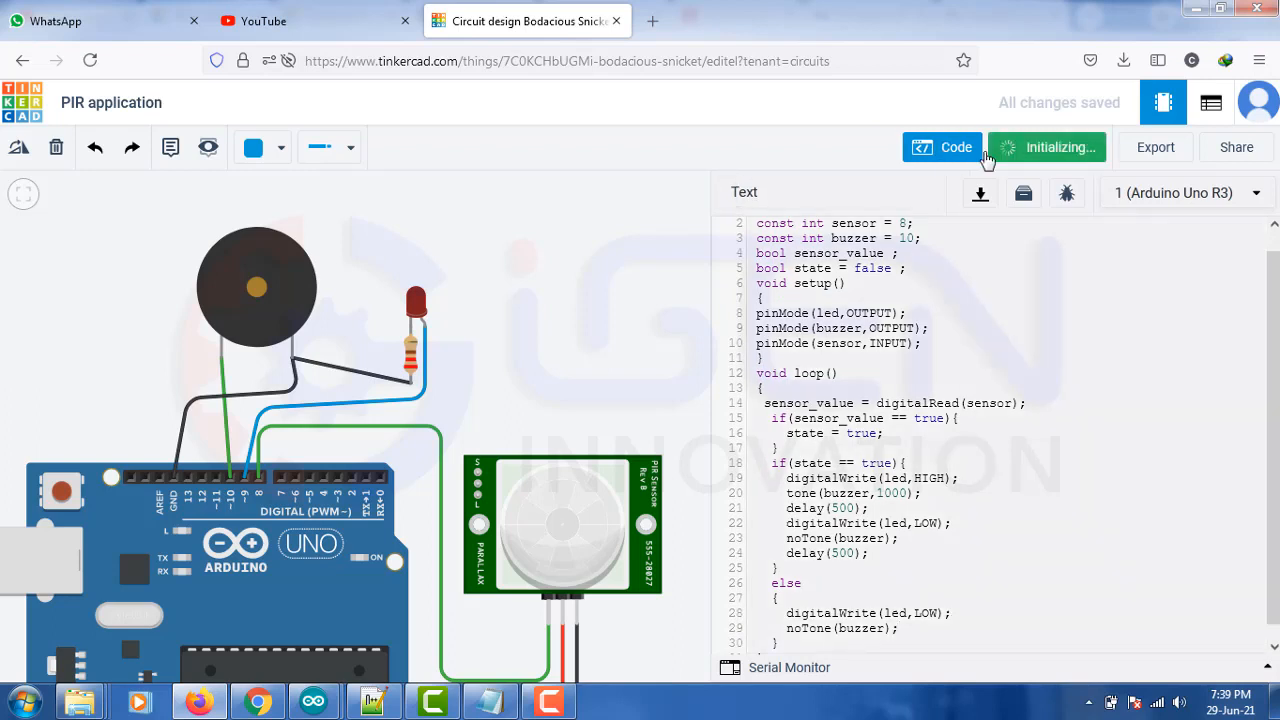
pyautogui.click(568, 519)
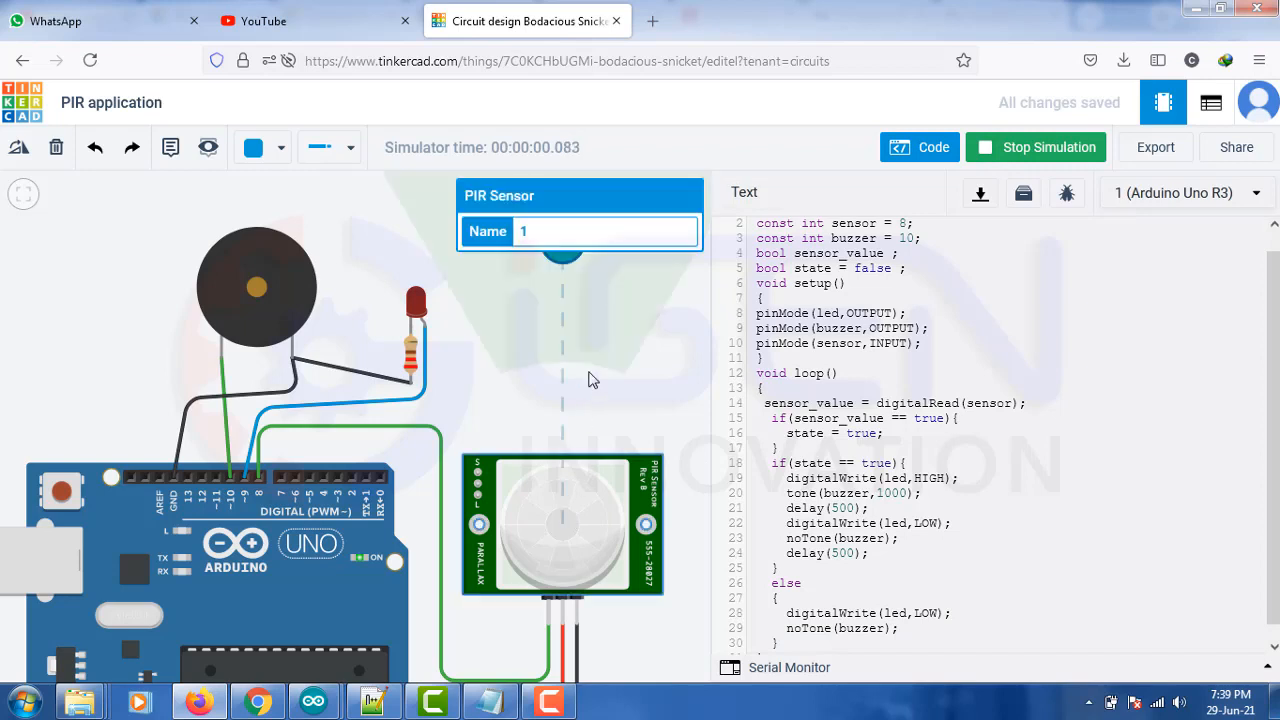
pyautogui.moveTo(551, 289)
pyautogui.mouseDown()
pyautogui.moveTo(492, 287)
pyautogui.moveTo(544, 296)
pyautogui.mouseUp()
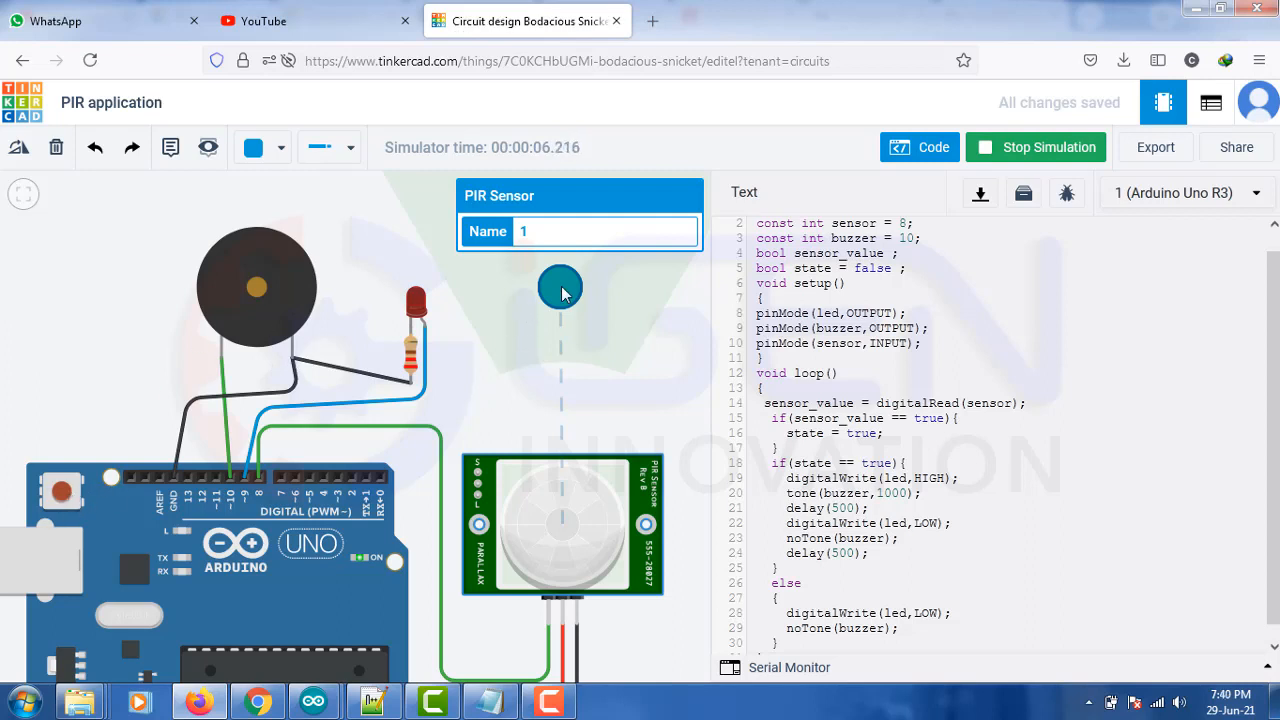
pyautogui.moveTo(561, 291); pyautogui.dragTo(600, 270)
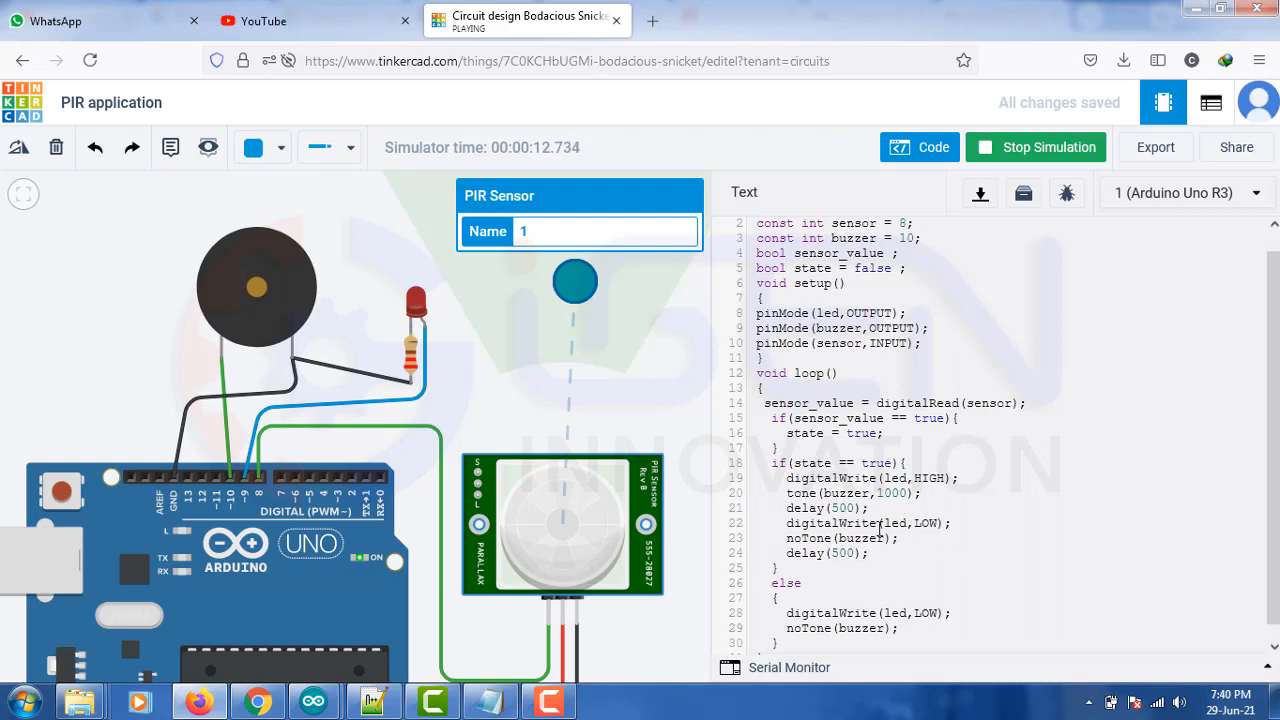
pyautogui.click(1008, 147)
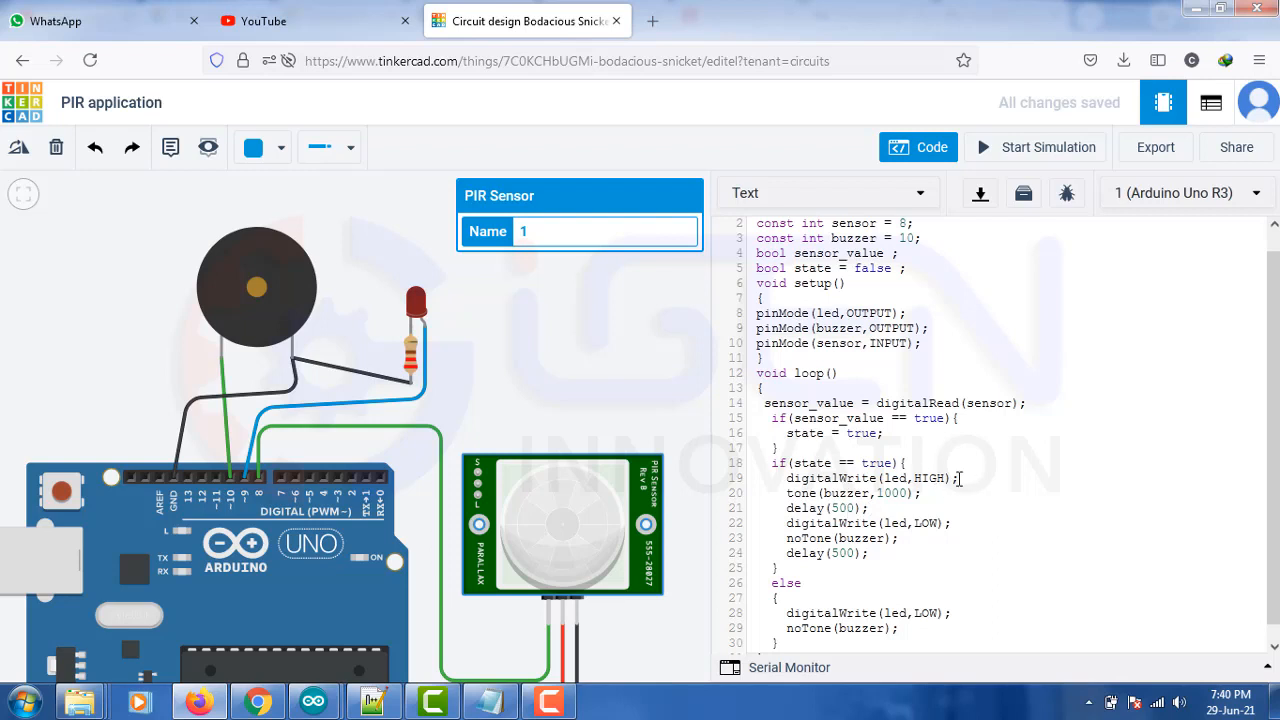
# Review the tone(buzzer,1000) line and the two delay(500) lines in the if(state == true) block.
pyautogui.moveTo(921, 493); pyautogui.dragTo(789, 497)
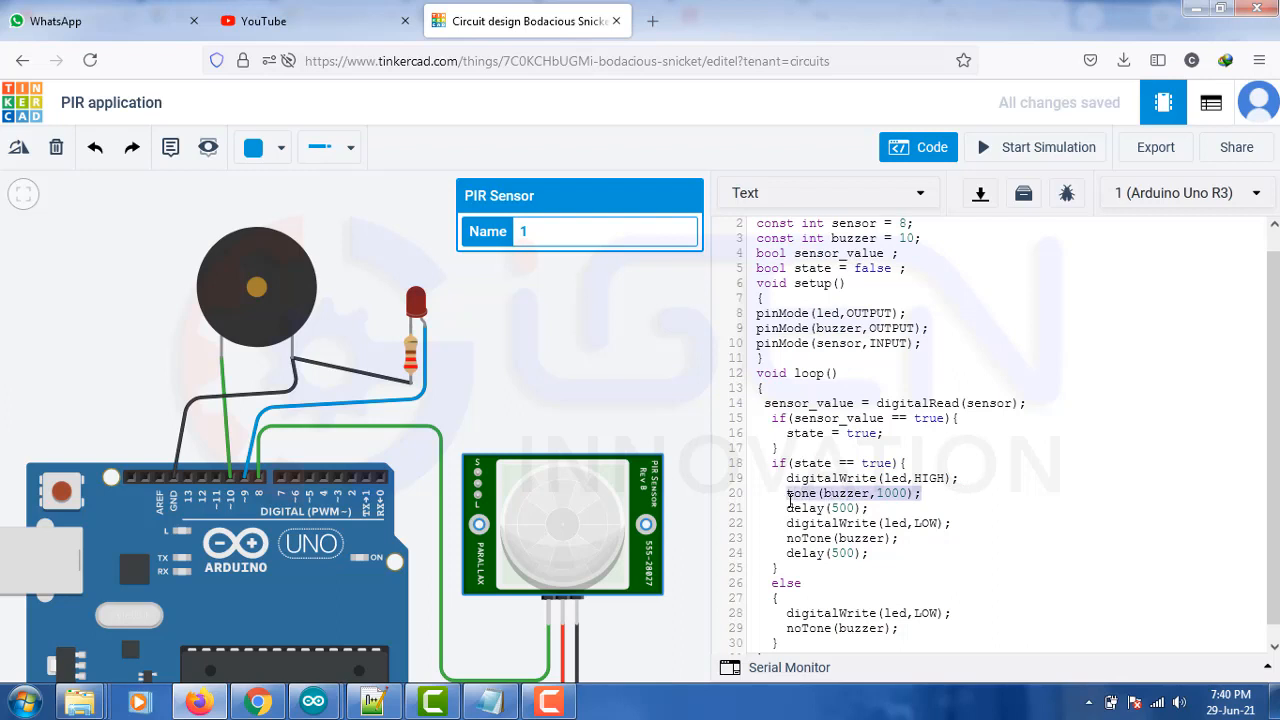
pyautogui.moveTo(869, 508); pyautogui.dragTo(792, 508)
pyautogui.moveTo(869, 555); pyautogui.dragTo(788, 555)
pyautogui.click(958, 560)
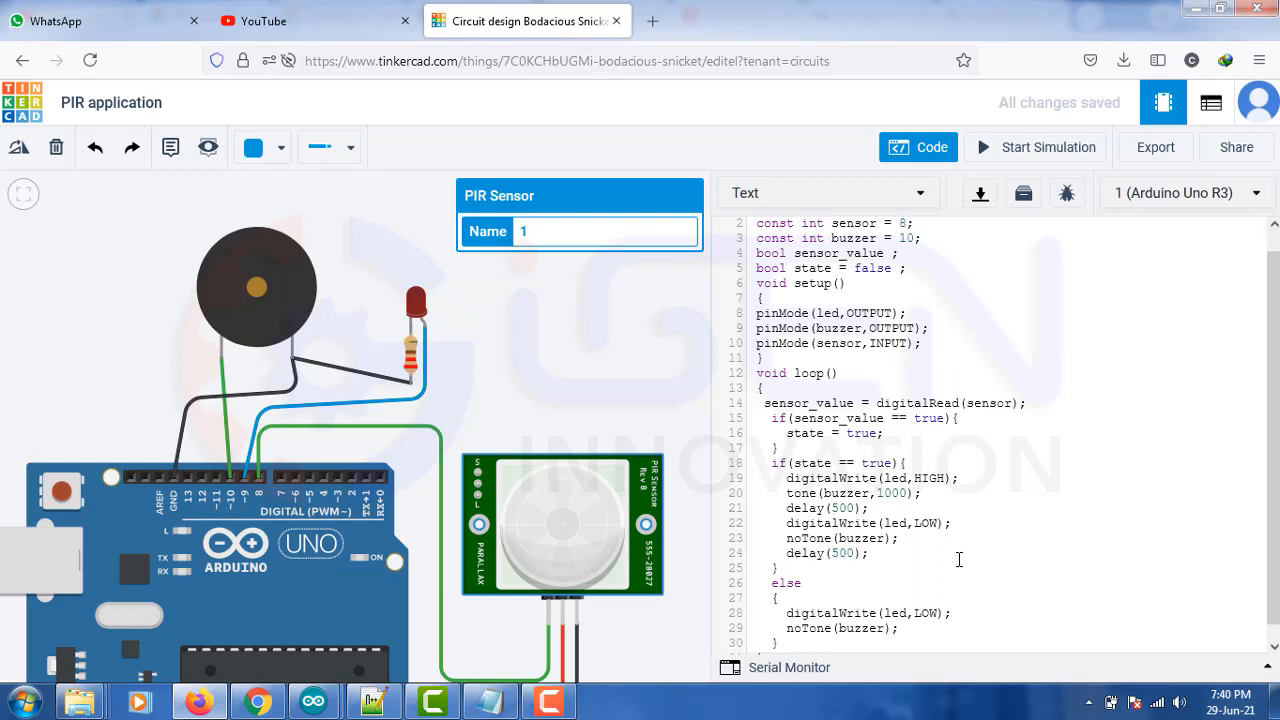
# Set the buzzer's tone frequency to 500 and test it in a simulation run by moving the PIR target object.
pyautogui.doubleClick(893, 493)
pyautogui.write('500')
pyautogui.click(1023, 152)
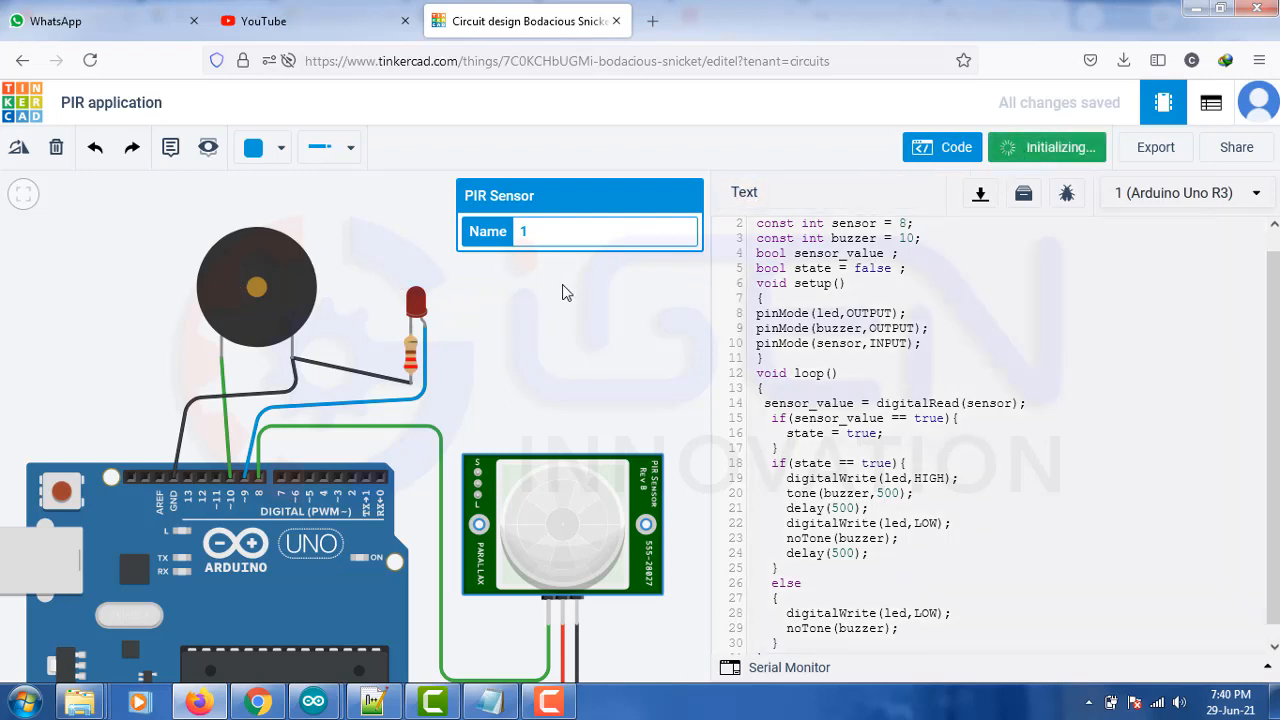
pyautogui.moveTo(563, 295)
pyautogui.mouseDown()
pyautogui.moveTo(537, 297)
pyautogui.moveTo(606, 303)
pyautogui.moveTo(591, 320)
pyautogui.moveTo(531, 308)
pyautogui.moveTo(580, 291)
pyautogui.mouseUp()
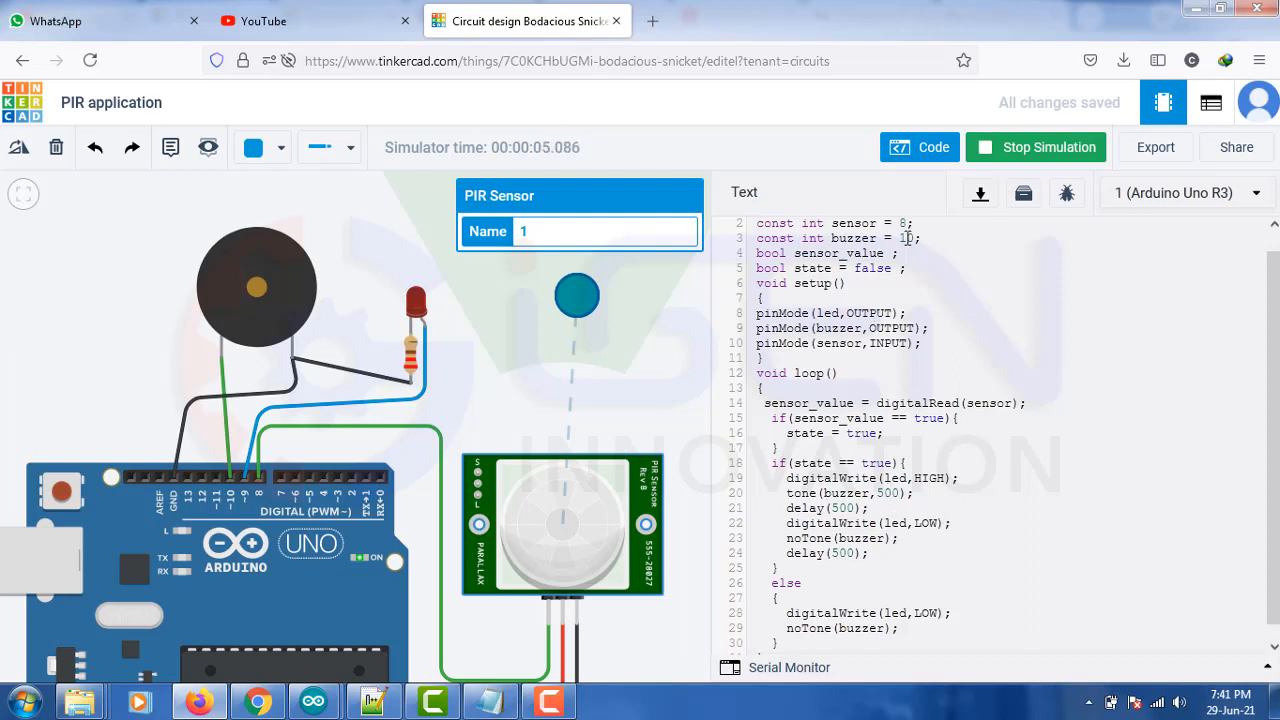
pyautogui.click(995, 152)
# Replace noTone(buzzer) in the if(state == true) block with a copy of tone(buzzer,500); and set the first tone's frequency to 1000.
pyautogui.click(913, 493)
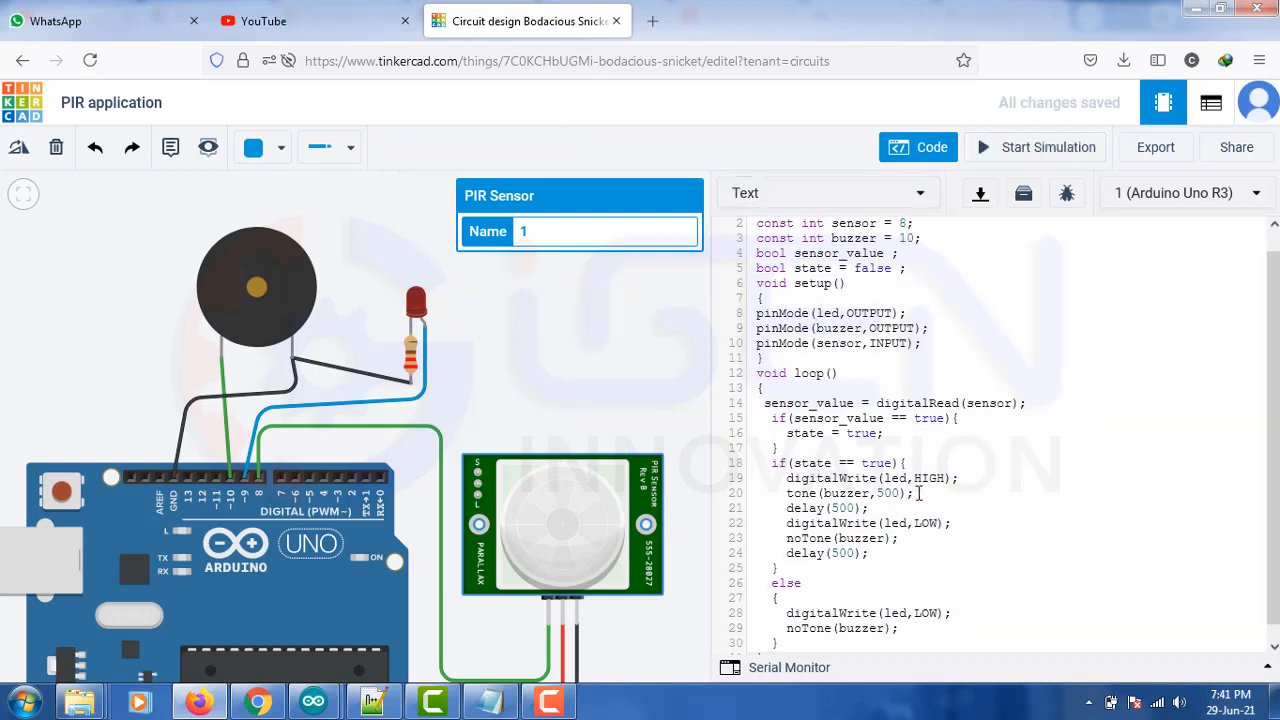
pyautogui.moveTo(876, 497); pyautogui.dragTo(786, 497)
pyautogui.hotkey('ctrl', 'c')
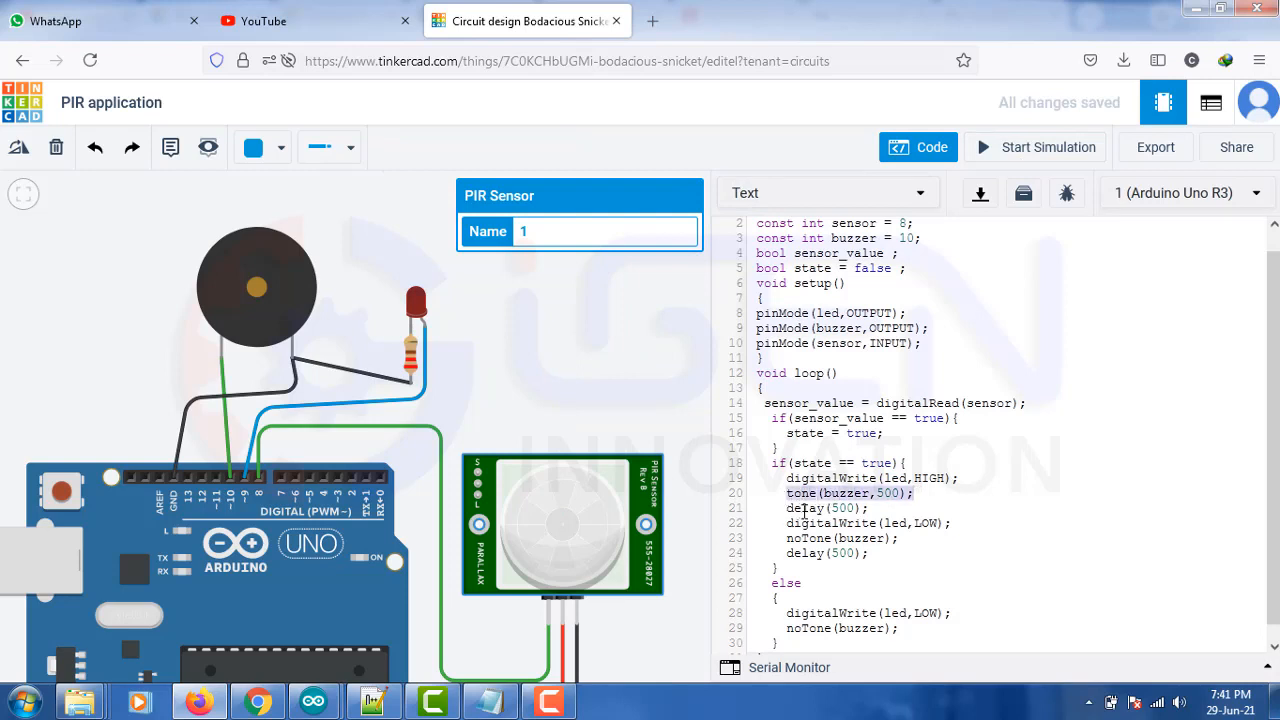
pyautogui.moveTo(898, 538); pyautogui.dragTo(788, 539)
pyautogui.hotkey('ctrl', 'v')
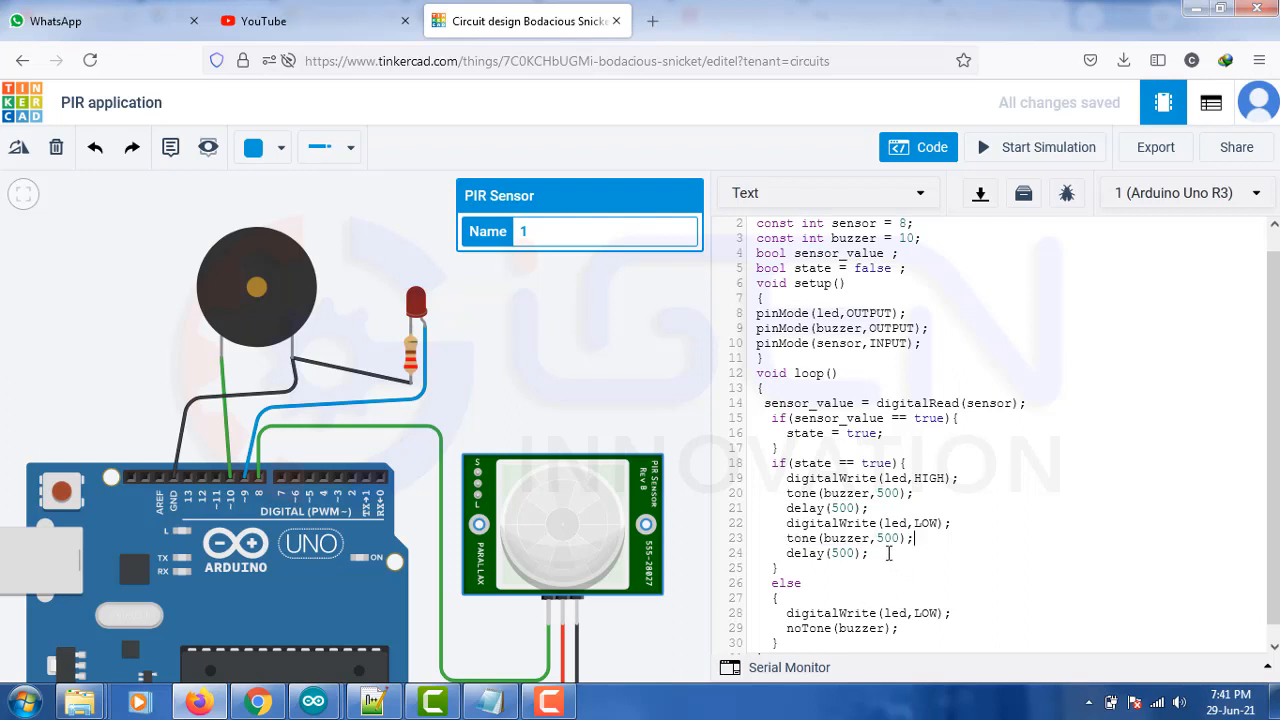
pyautogui.moveTo(881, 492); pyautogui.dragTo(883, 492)
pyautogui.write('10')
# Simulate the two-tone alarm by moving the PIR target object, reset the Arduino board, and stop the simulation.
pyautogui.click(1027, 150)
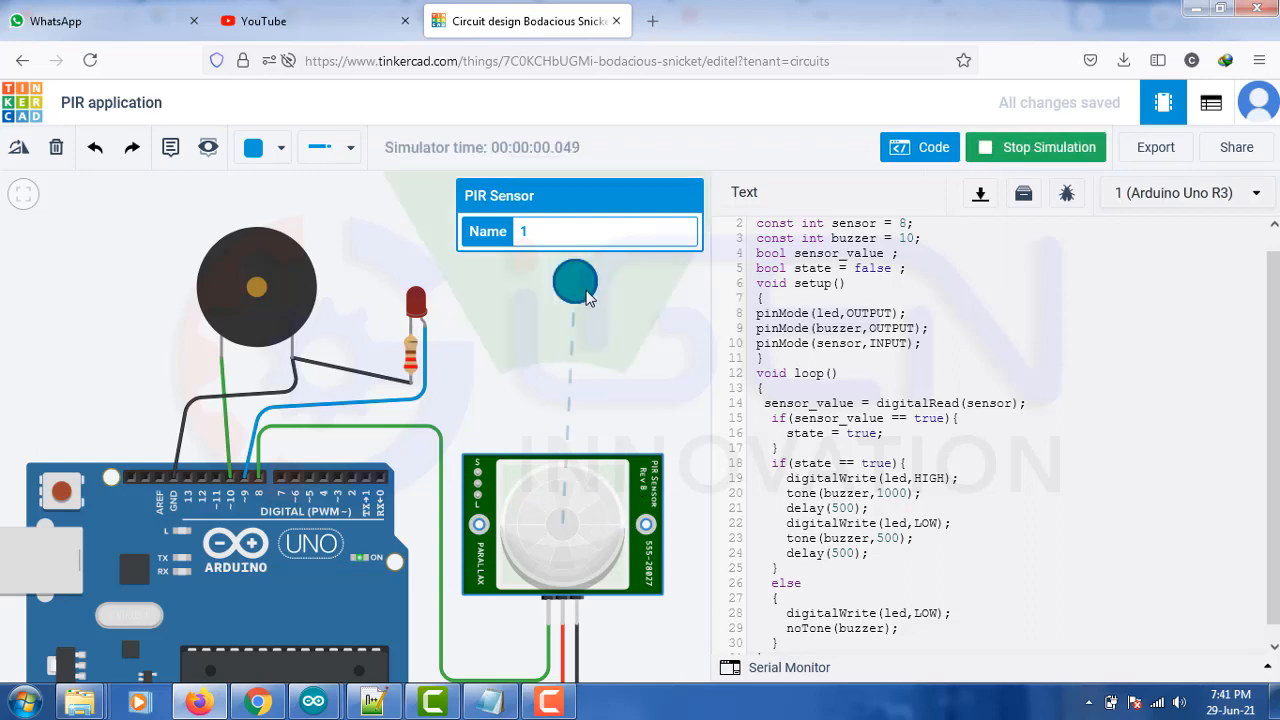
pyautogui.moveTo(585, 290); pyautogui.dragTo(566, 310)
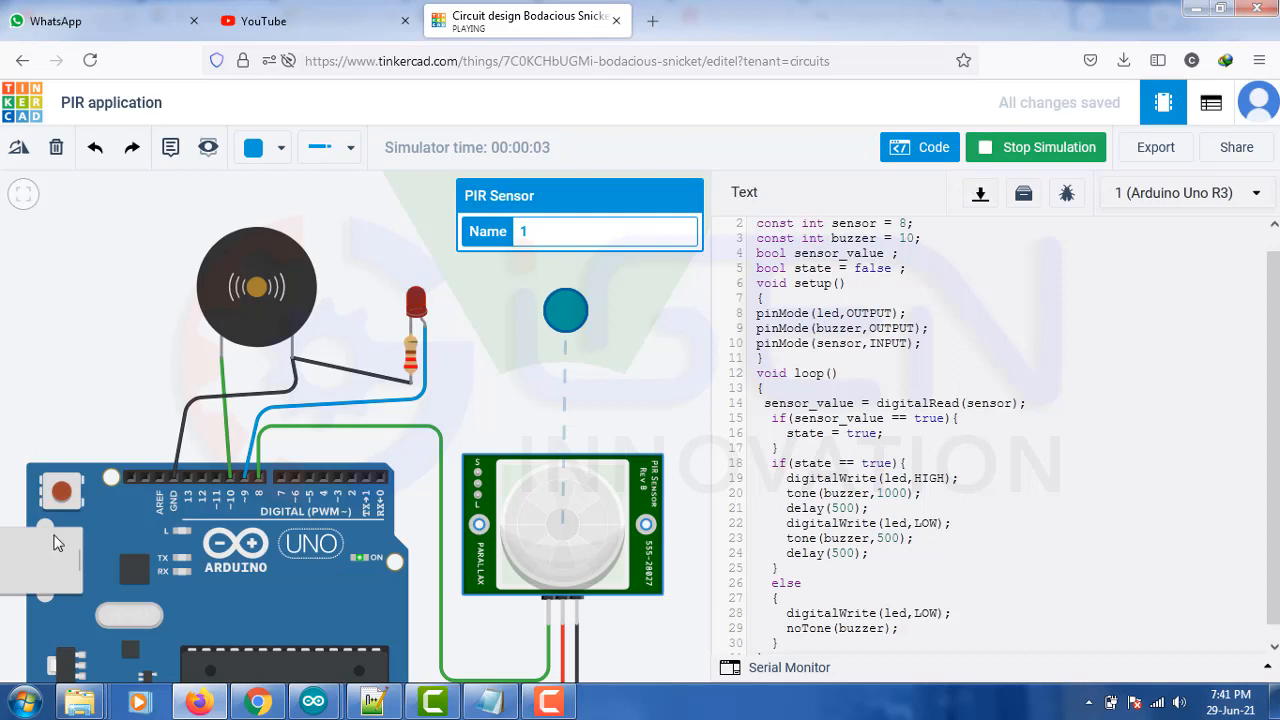
pyautogui.click(61, 492)
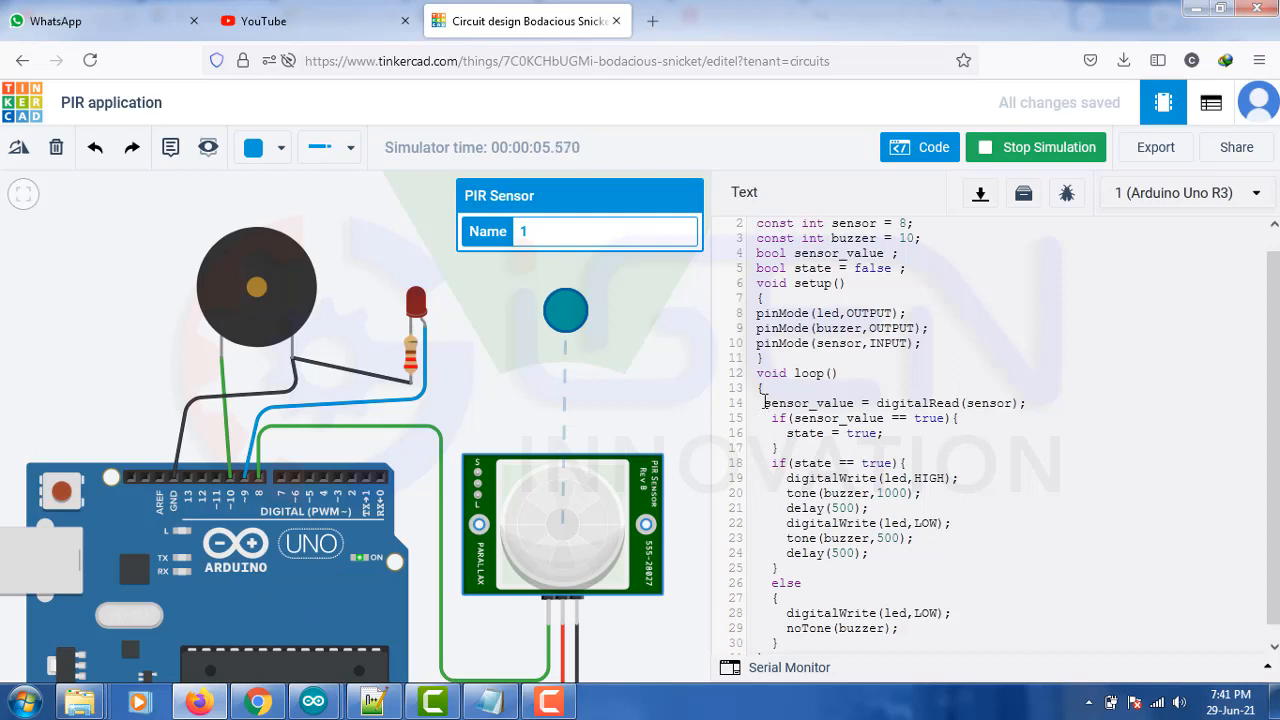
pyautogui.click(966, 158)
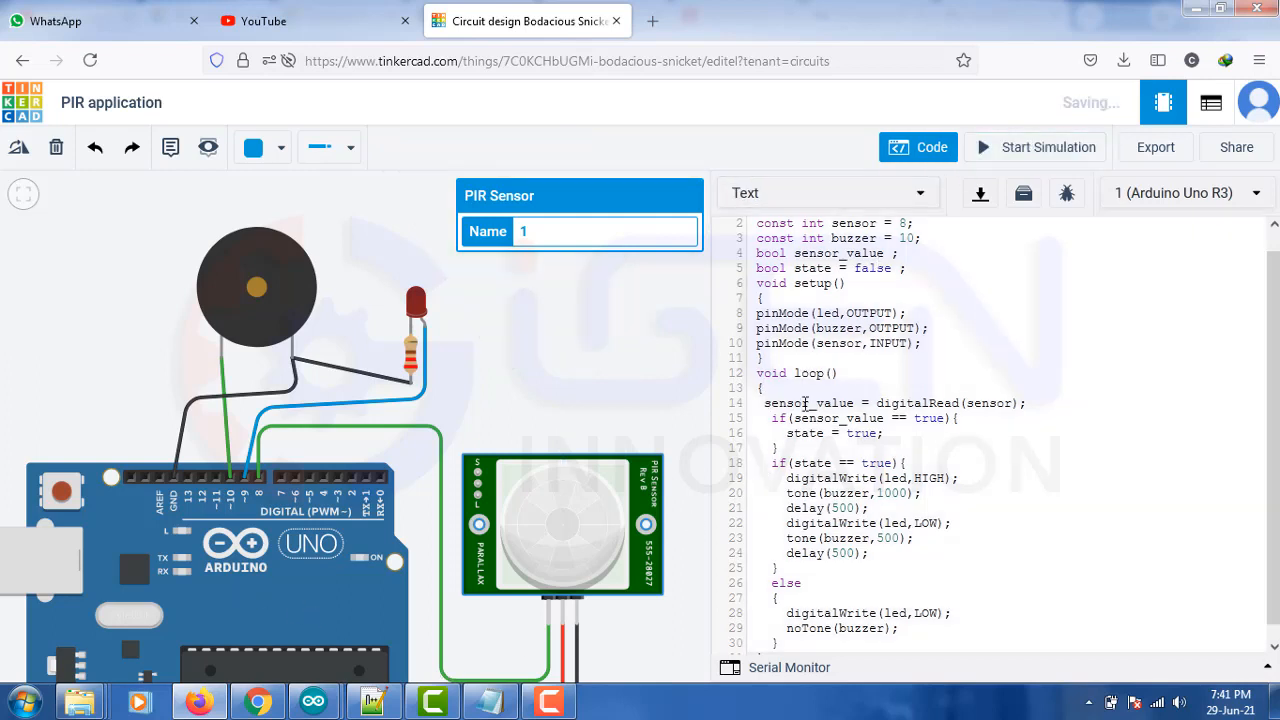
# Review the digitalRead(sensor) line and the if(state == true) block down to the end of the sketch.
pyautogui.moveTo(766, 405); pyautogui.dragTo(1026, 403)
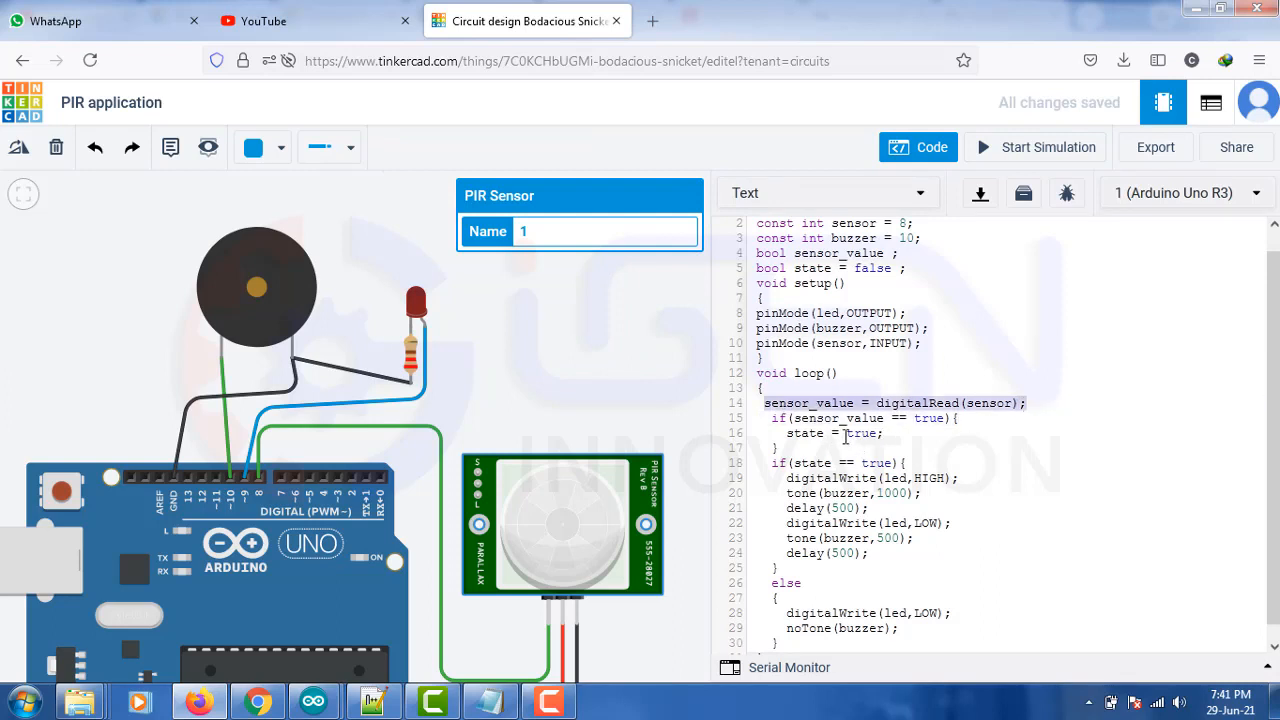
pyautogui.moveTo(766, 464); pyautogui.dragTo(808, 568)
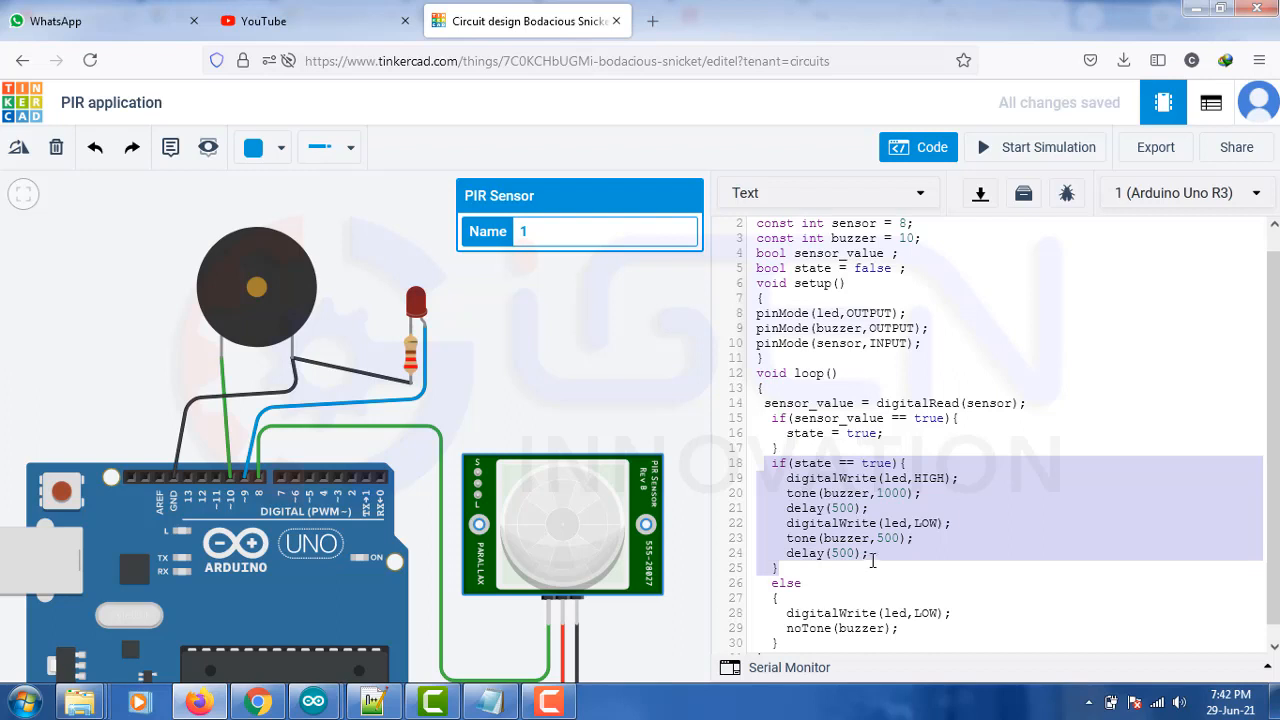
pyautogui.scroll(-1, 872, 560)
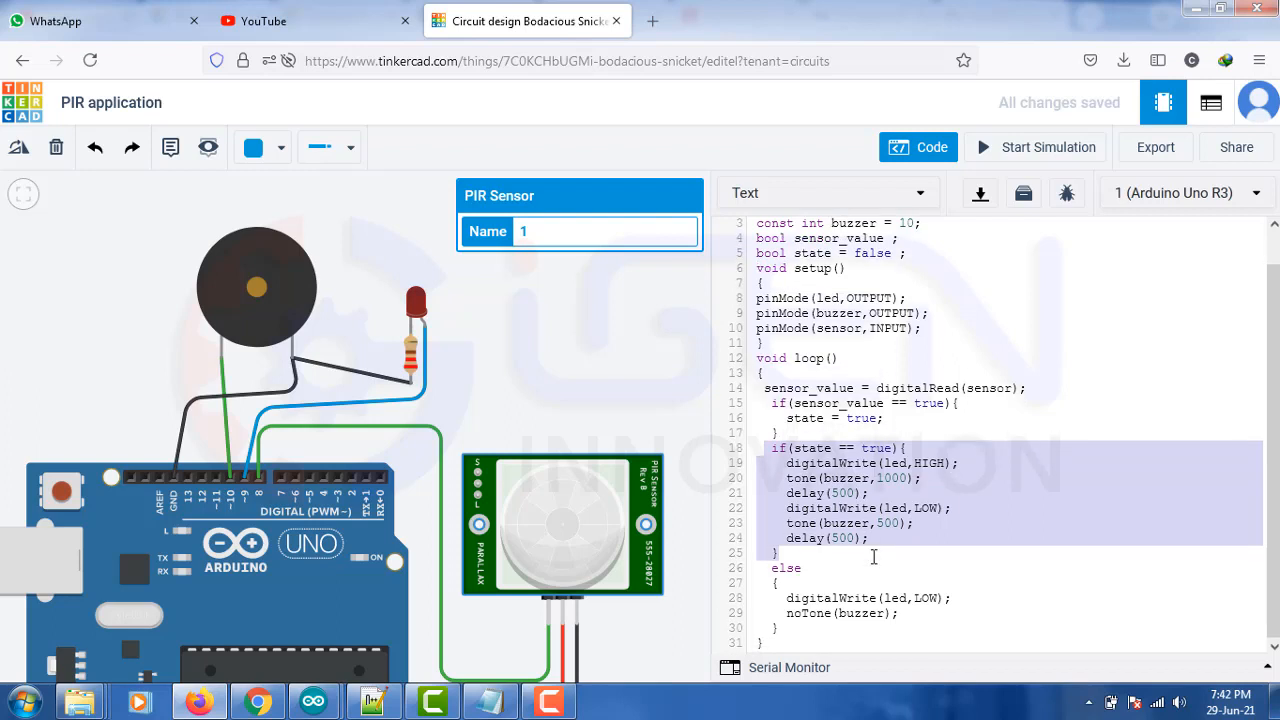